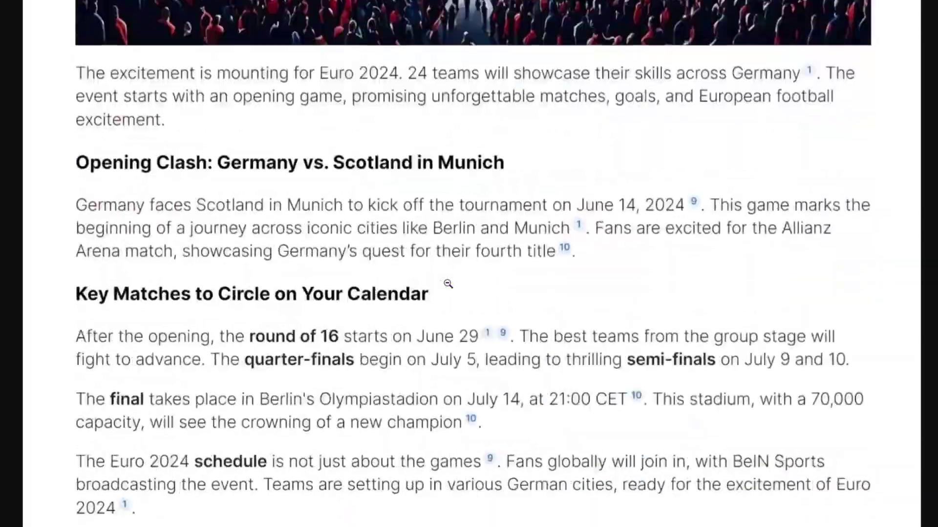
pyautogui.scroll(-20, 448, 284)
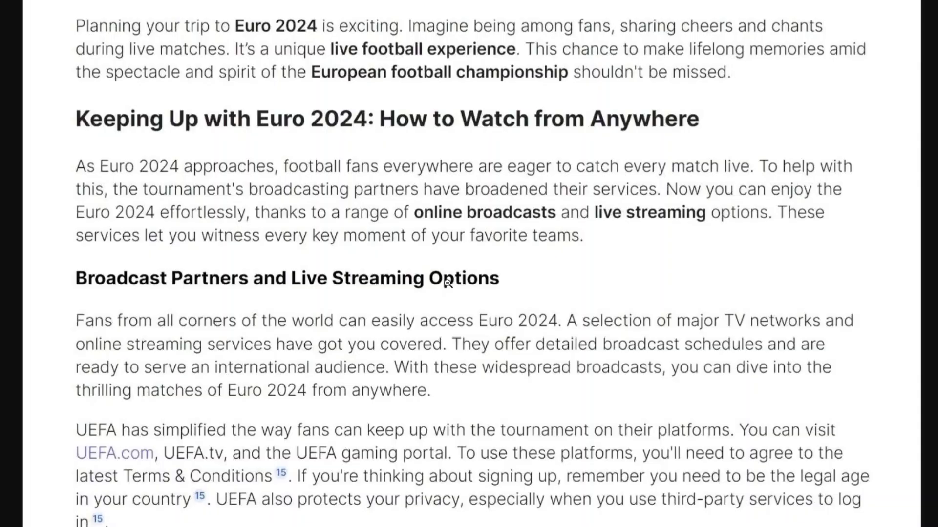
pyautogui.scroll(-10, 448, 284)
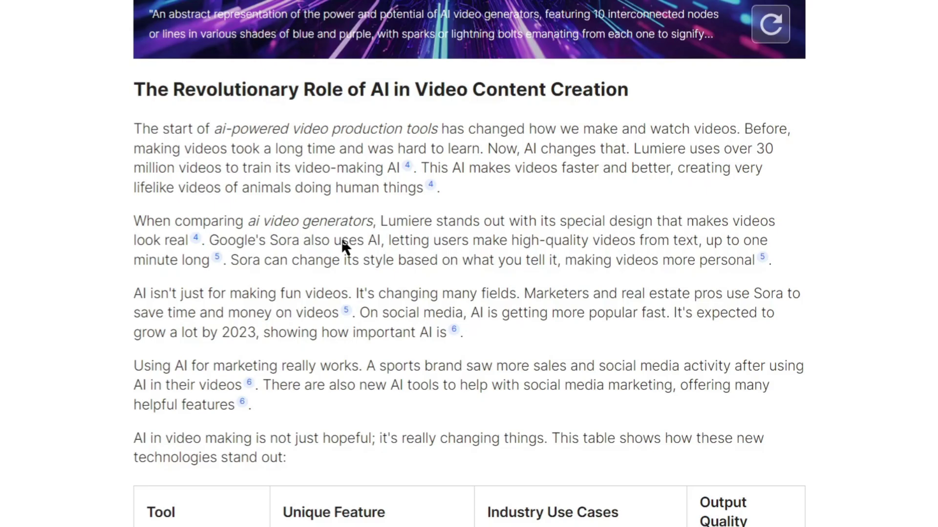
pyautogui.scroll(-20, 260, 328)
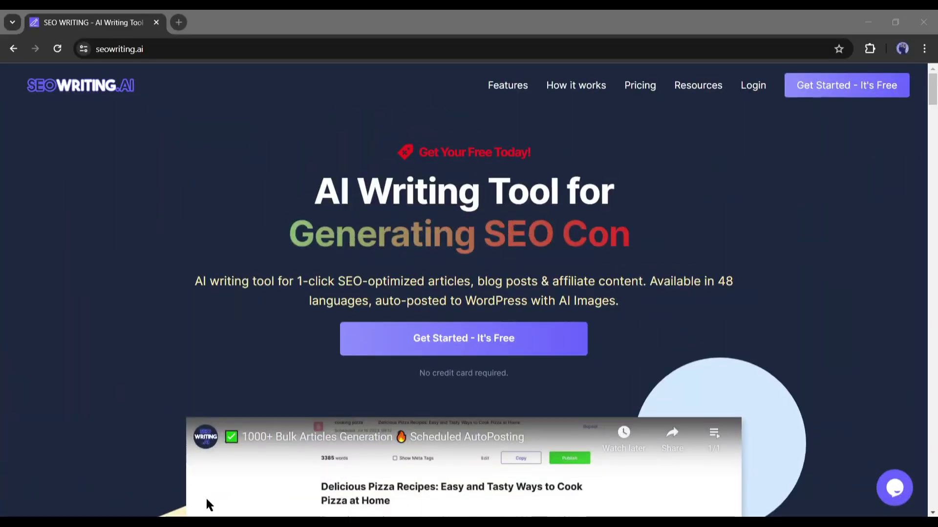
# Browse the SEOWriting.AI landing page and start using the writing tool for free.
pyautogui.scroll(-15, 350, 388)
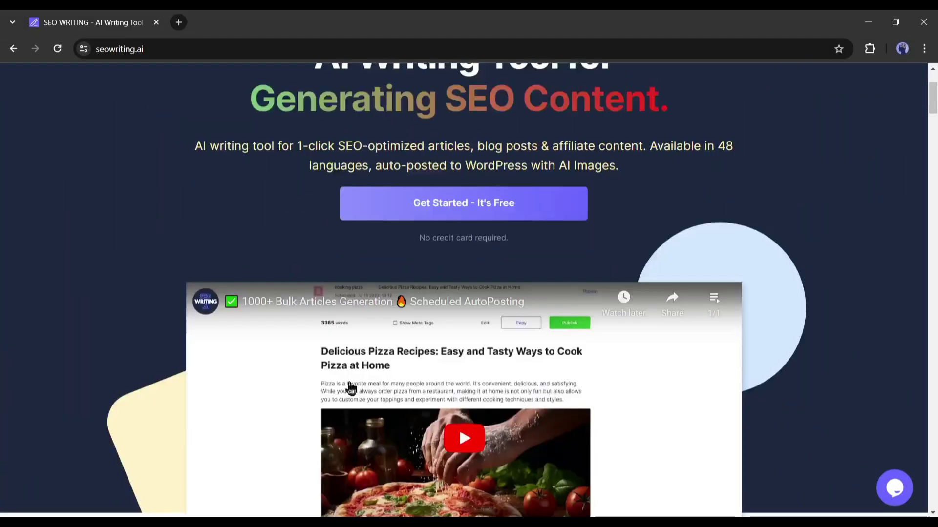
pyautogui.scroll(-15, 351, 388)
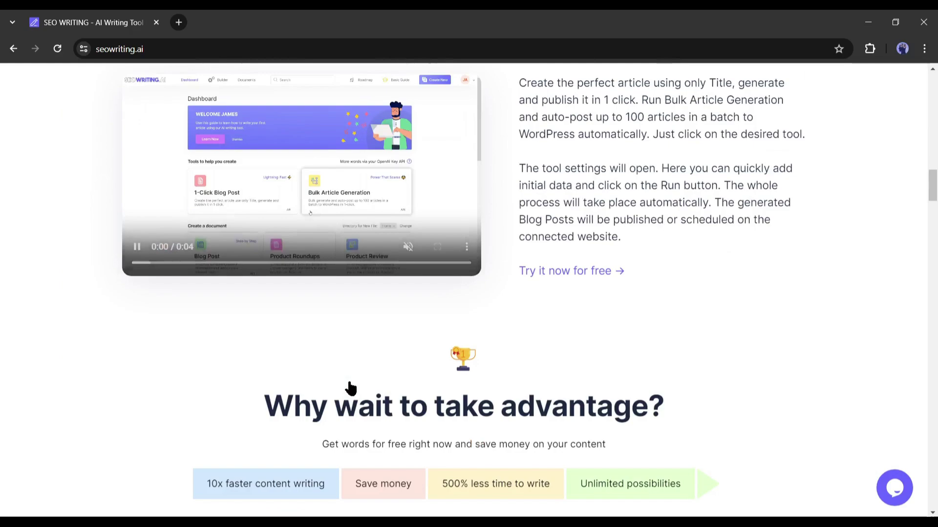
pyautogui.scroll(-15, 351, 389)
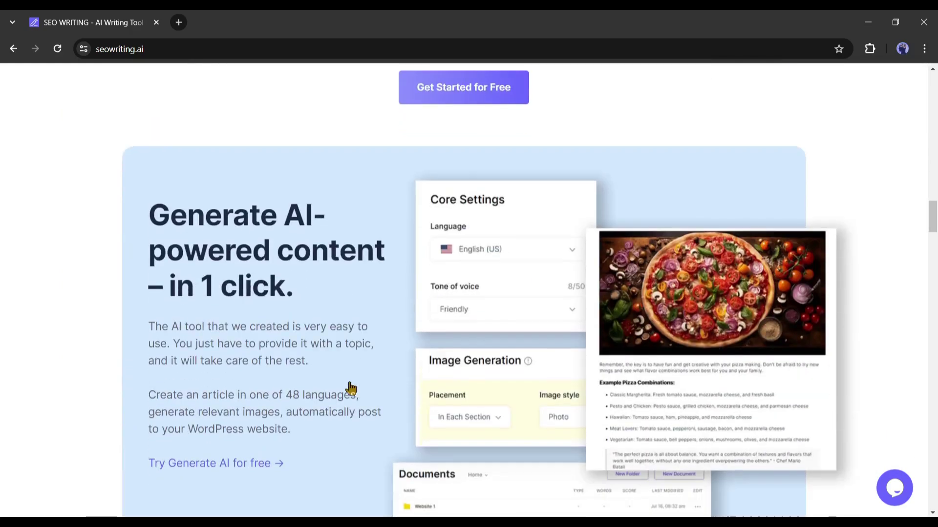
pyautogui.scroll(-15, 506, 410)
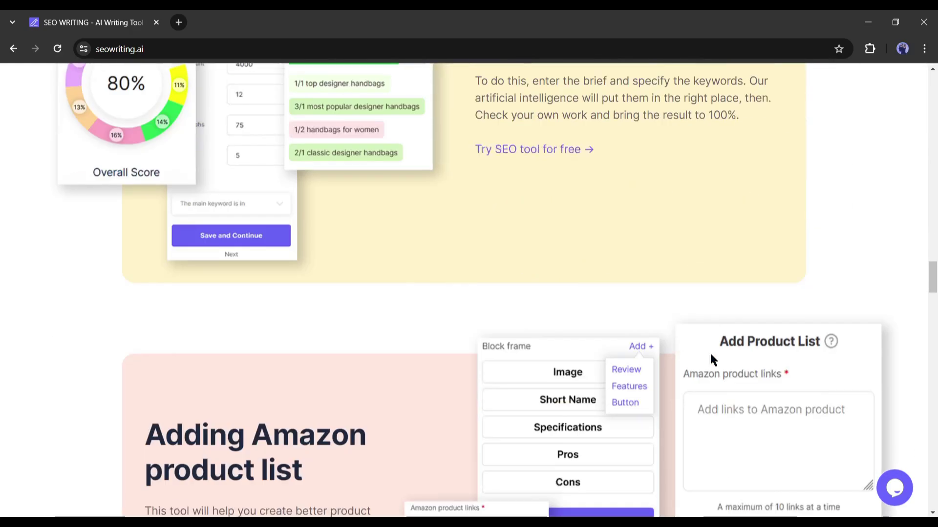
pyautogui.scroll(-5, 801, 360)
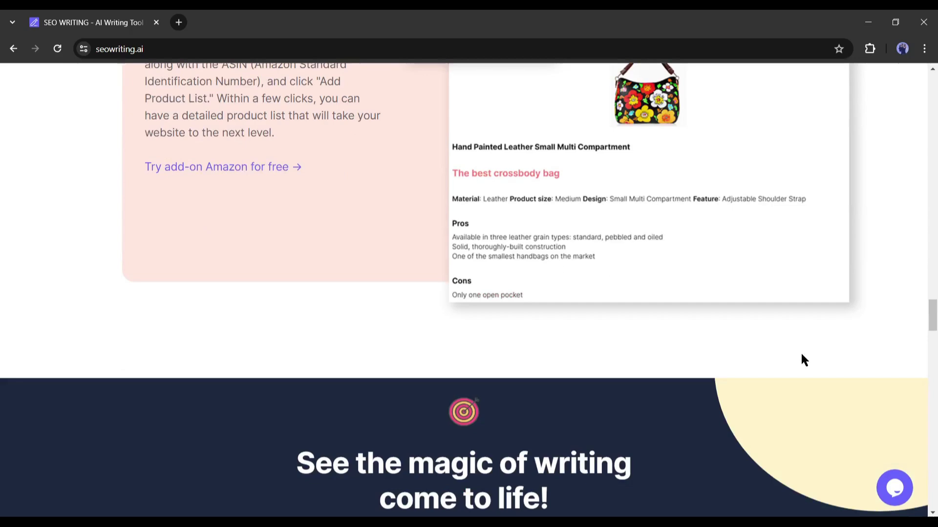
pyautogui.scroll(3, 879, 380)
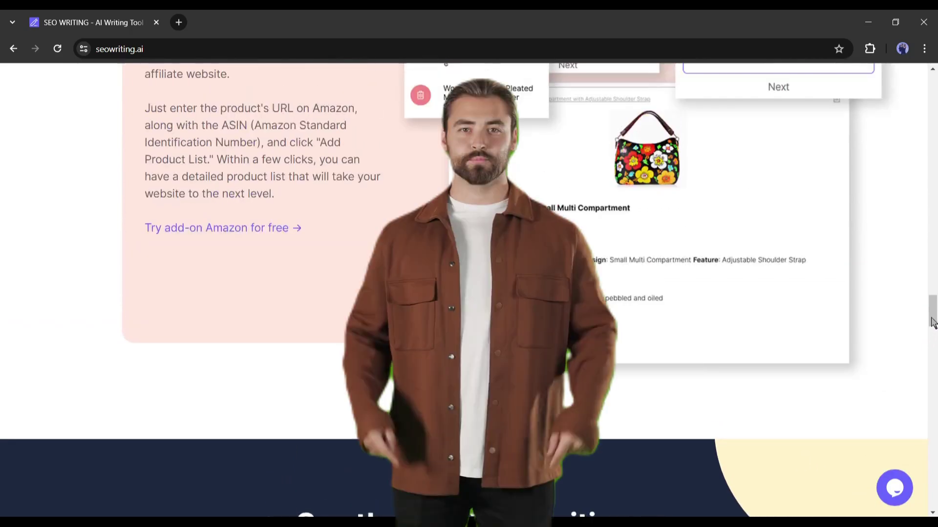
pyautogui.moveTo(932, 312); pyautogui.dragTo(933, 48)
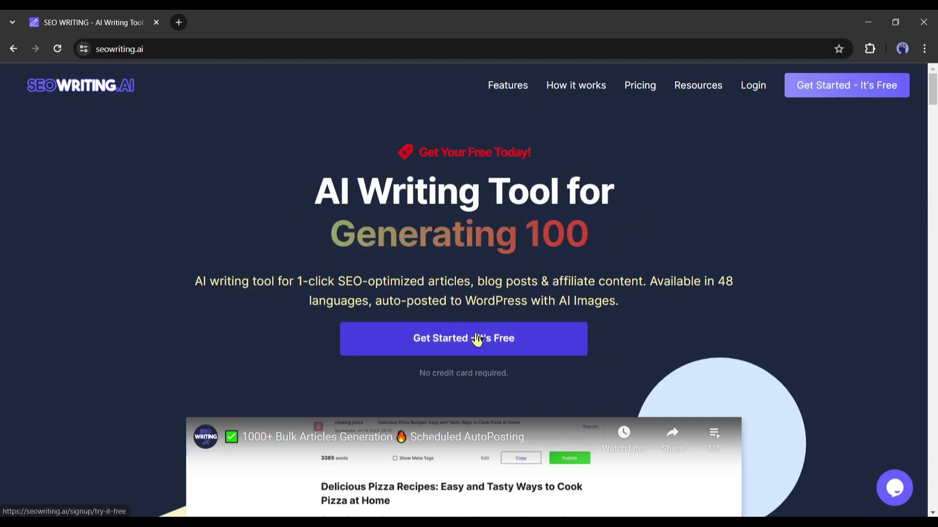
pyautogui.click(500, 331)
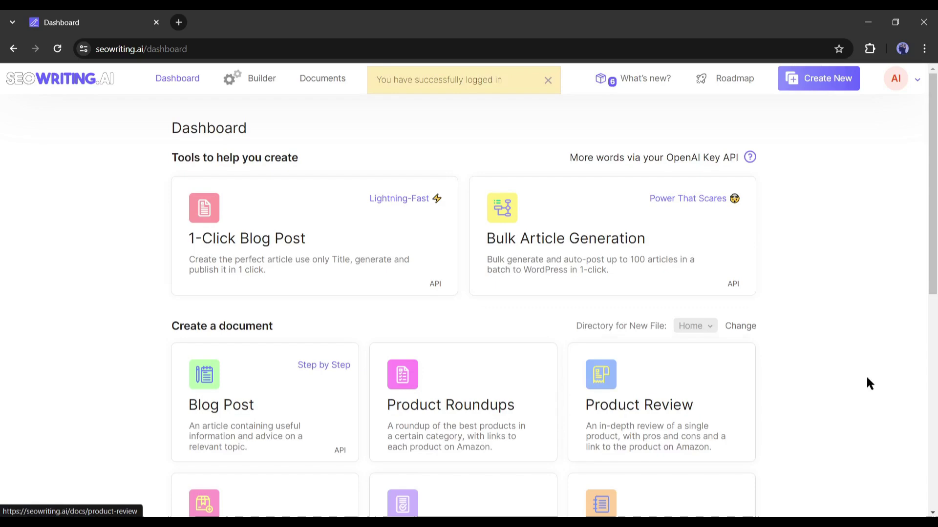
# Open the 1-Click Blog Post generator and enter the main keyword 'top 10 AI video generators'.
pyautogui.scroll(-9, 790, 359)
pyautogui.scroll(9, 790, 359)
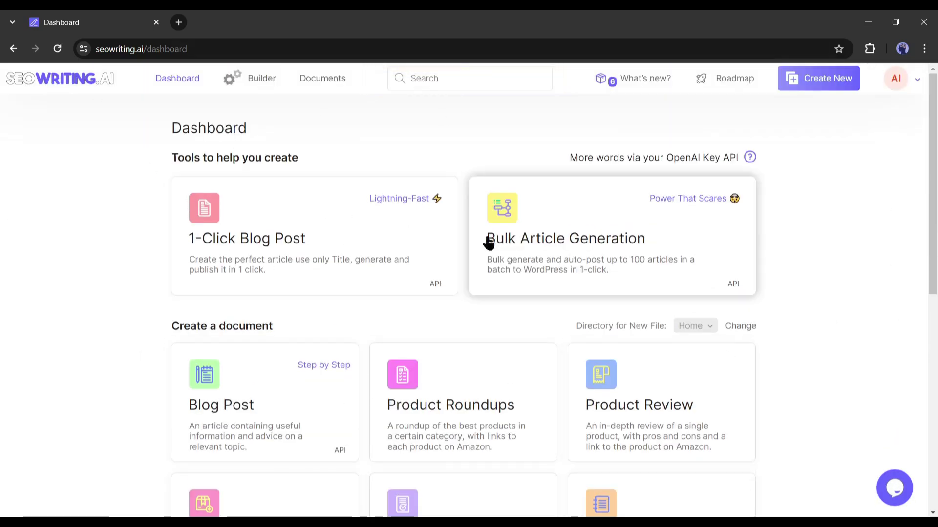
pyautogui.click(296, 243)
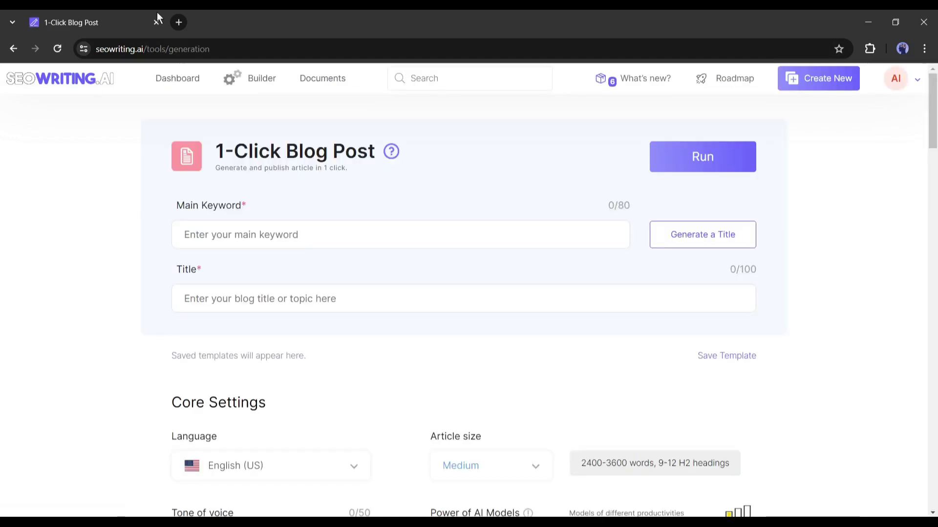
pyautogui.click(355, 227)
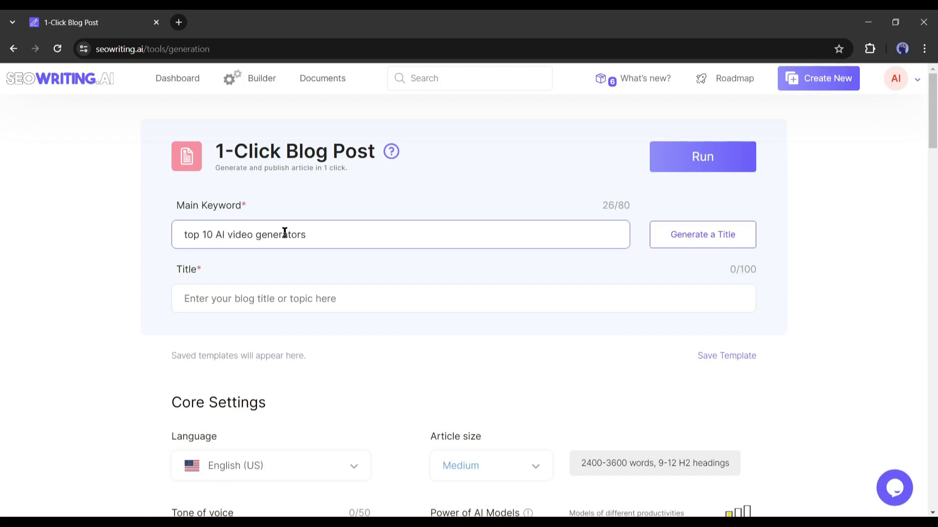
# Generate the title 'Top 10 AI Video Generators: Boost Your Content' from the keyword.
pyautogui.click(248, 305)
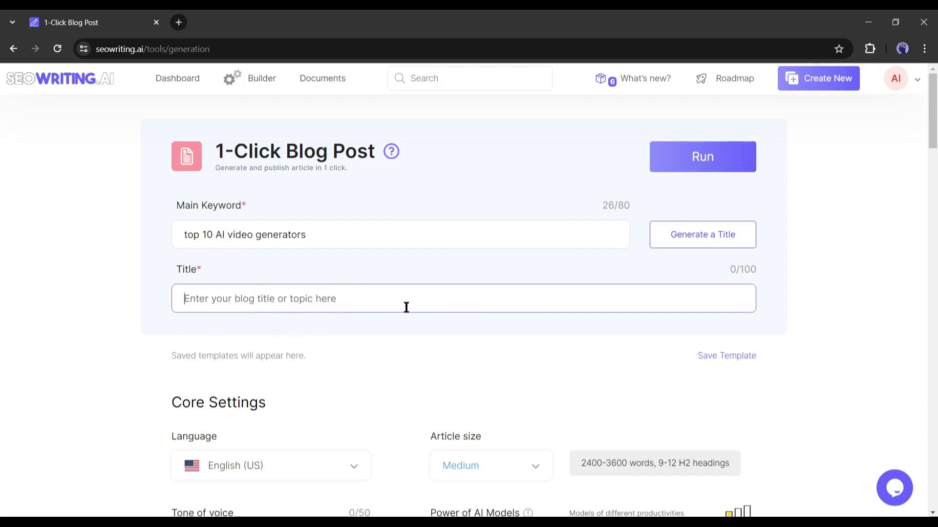
pyautogui.click(717, 245)
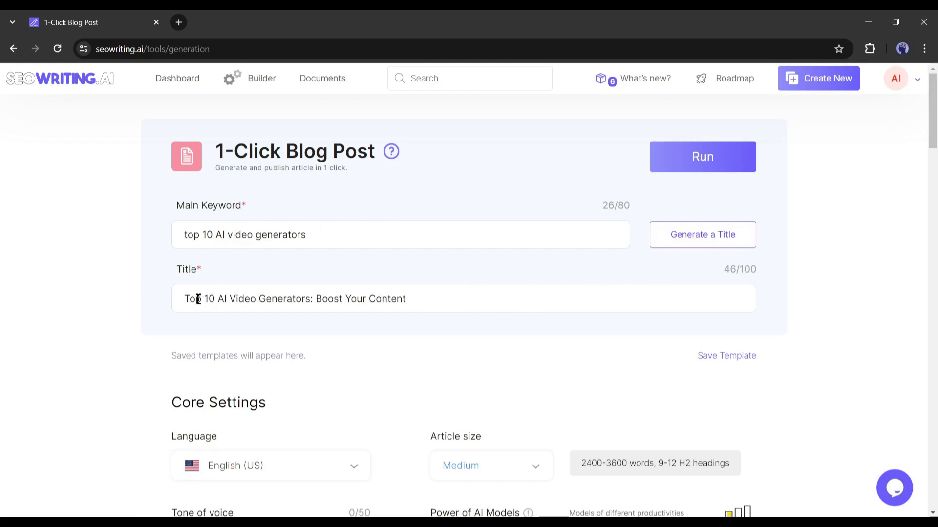
pyautogui.moveTo(197, 299); pyautogui.dragTo(439, 312)
pyautogui.click(399, 332)
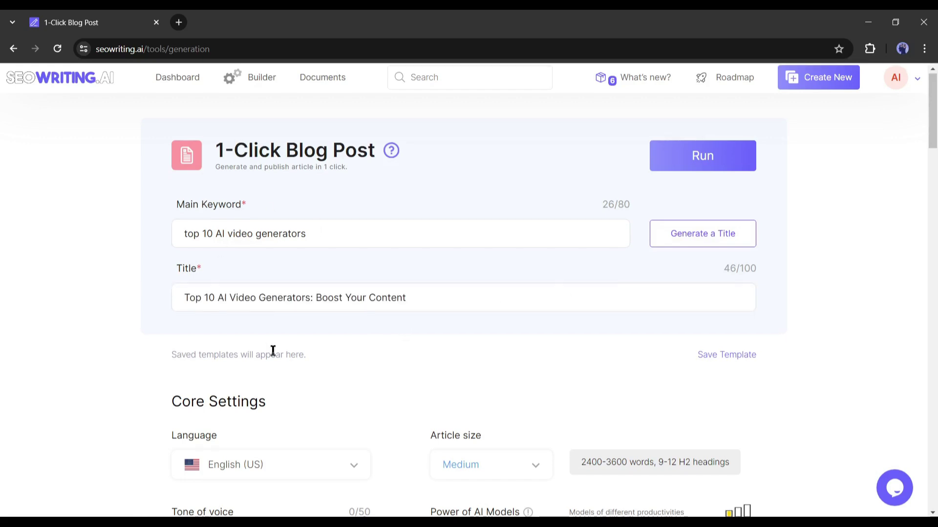
# Review the article language list and keep English (US).
pyautogui.scroll(-3, 317, 293)
pyautogui.scroll(-1, 104, 292)
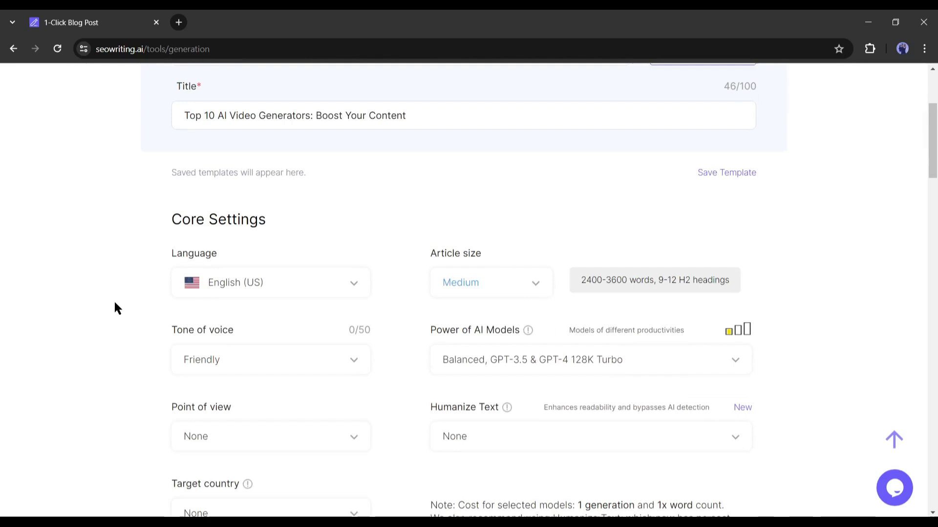
pyautogui.scroll(-1, 114, 299)
pyautogui.scroll(-1, 114, 299)
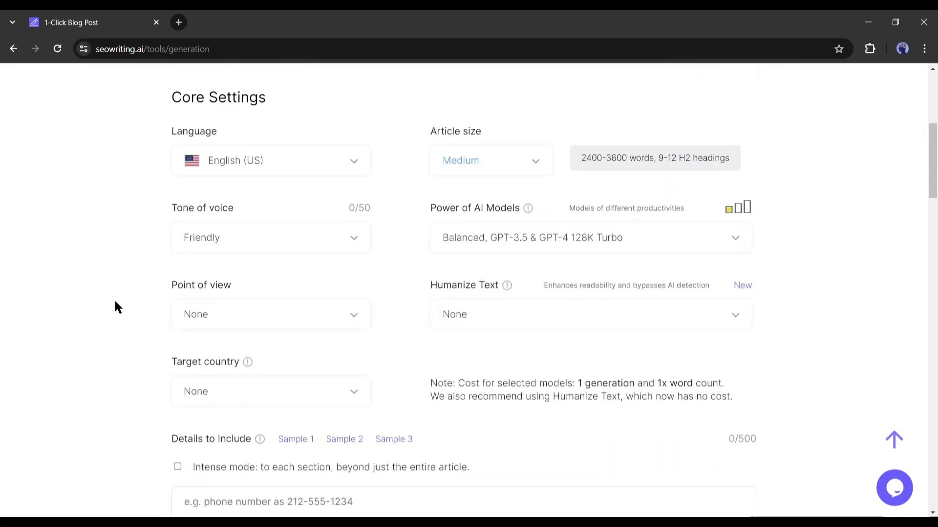
pyautogui.scroll(1, 115, 299)
pyautogui.click(303, 218)
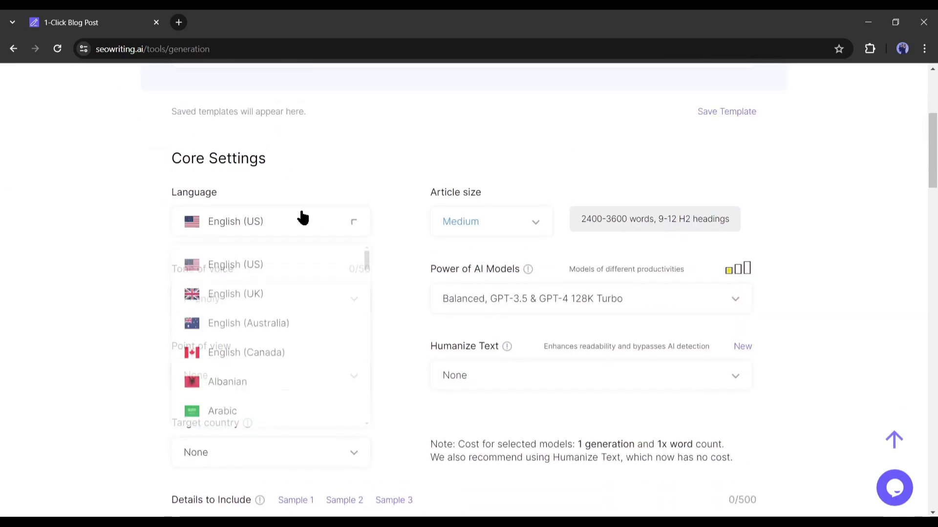
pyautogui.scroll(-3, 288, 349)
pyautogui.scroll(-15, 288, 348)
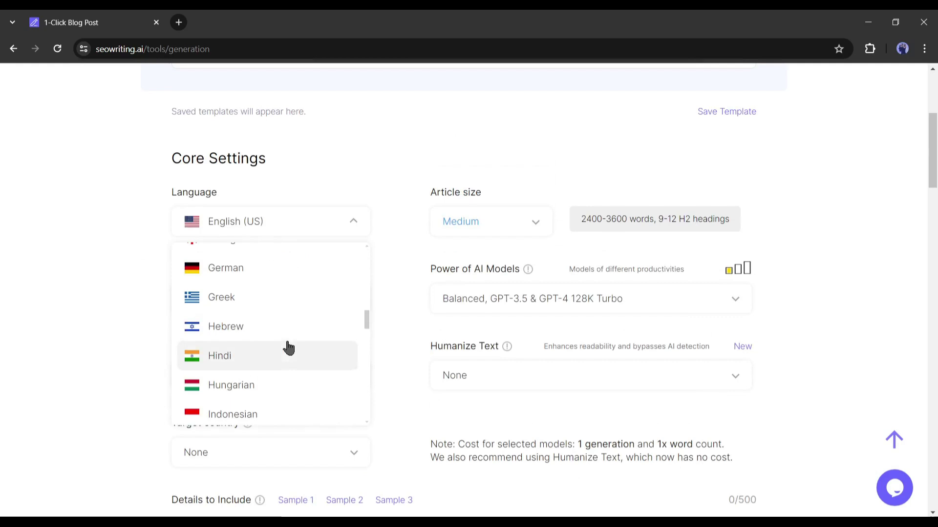
pyautogui.scroll(15, 290, 348)
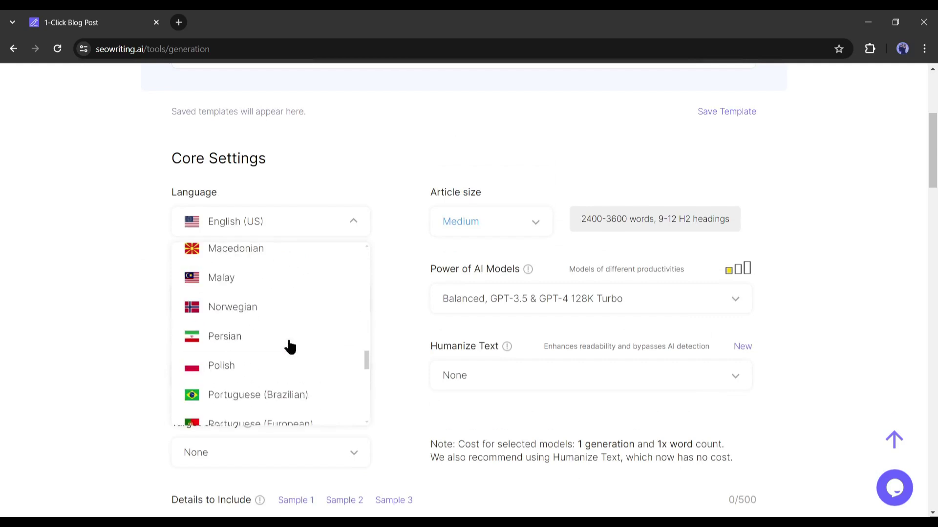
pyautogui.click(267, 264)
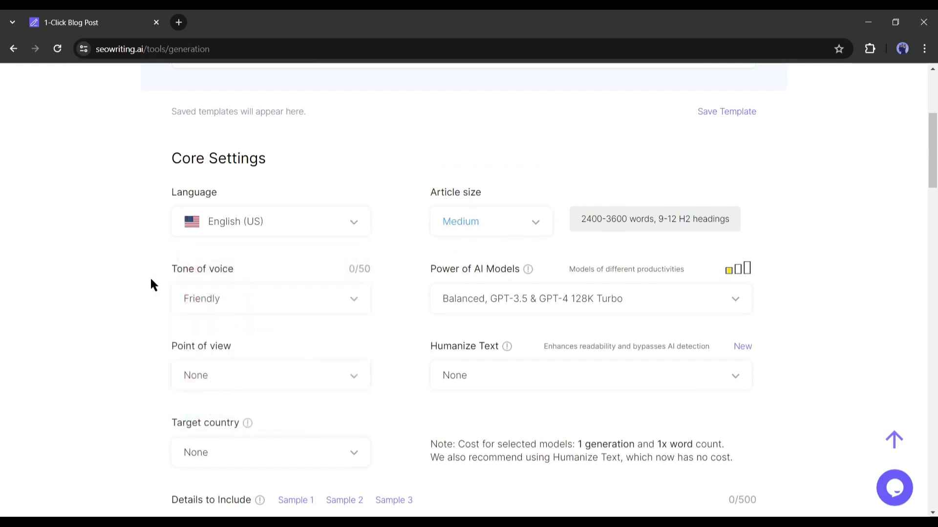
# Set the tone of voice to Informational and leave point of view at None.
pyautogui.scroll(-1, 218, 301)
pyautogui.click(266, 243)
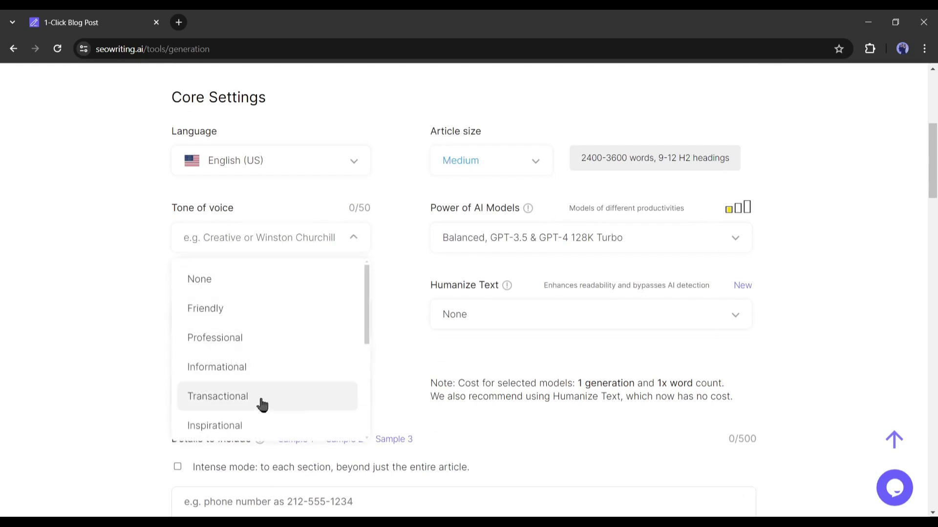
pyautogui.scroll(-4, 264, 400)
pyautogui.scroll(4, 268, 395)
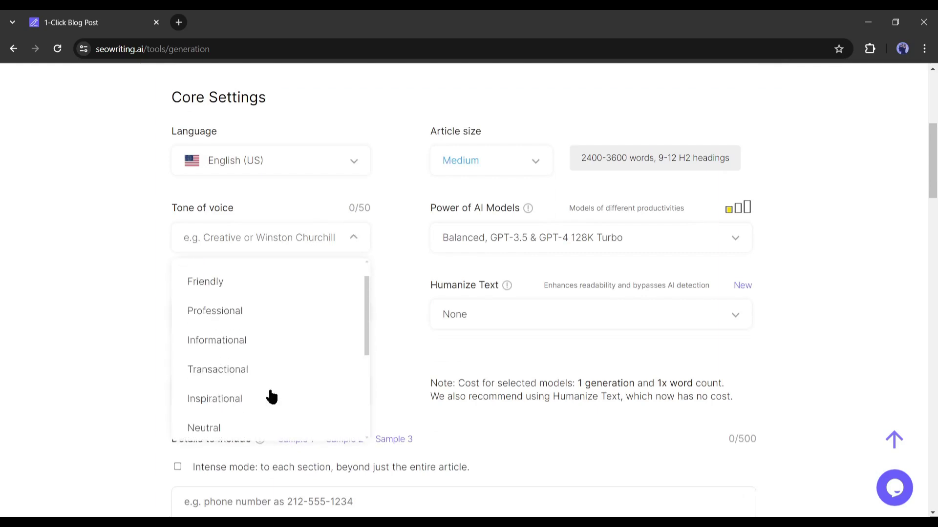
pyautogui.scroll(1, 159, 282)
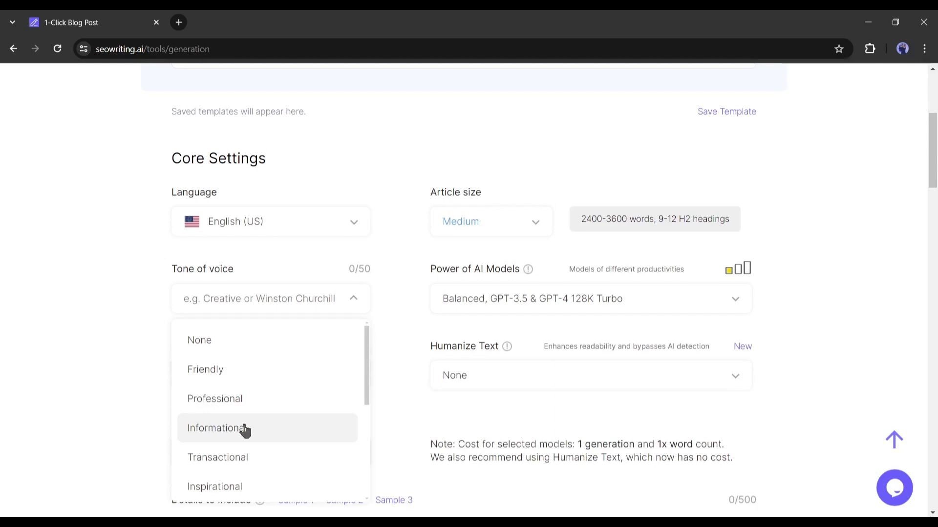
pyautogui.click(241, 432)
pyautogui.scroll(-3, 118, 368)
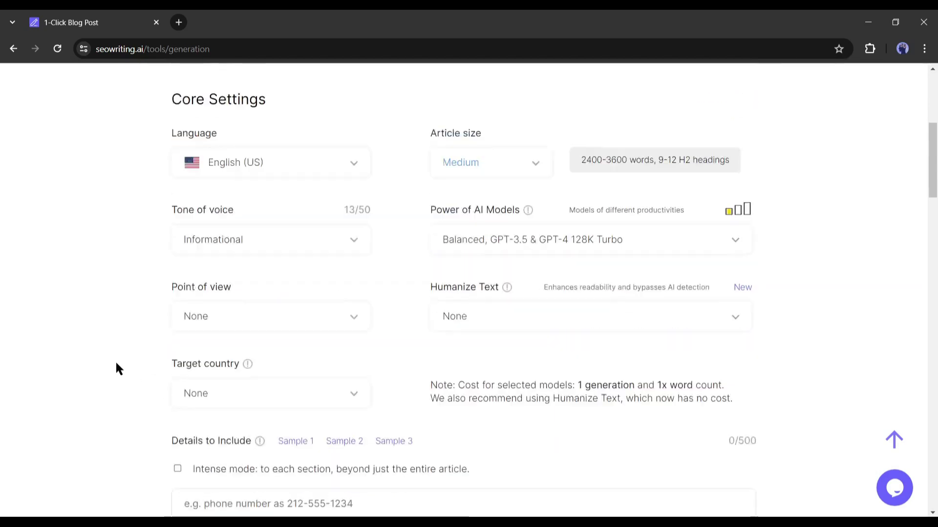
pyautogui.click(271, 258)
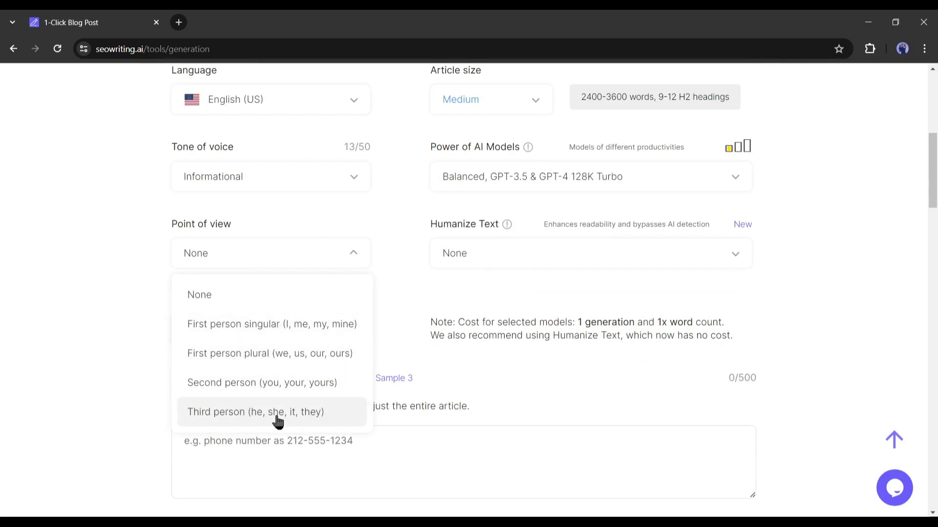
pyautogui.click(243, 302)
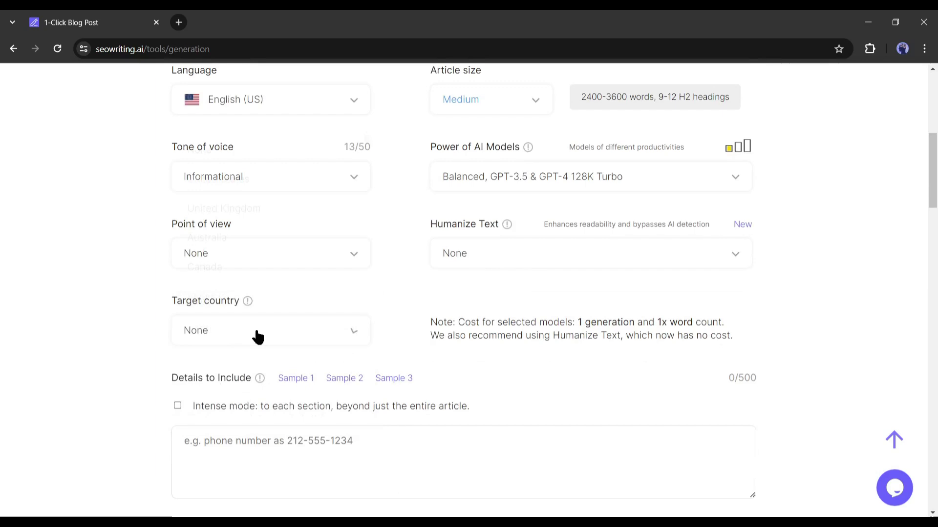
# Look through the target country list and keep it at None.
pyautogui.scroll(-10, 314, 236)
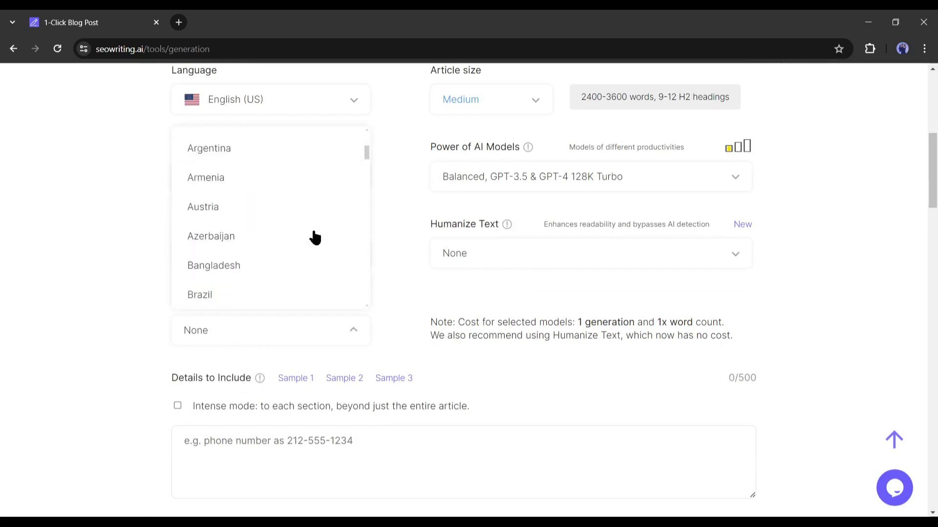
pyautogui.scroll(-6, 320, 247)
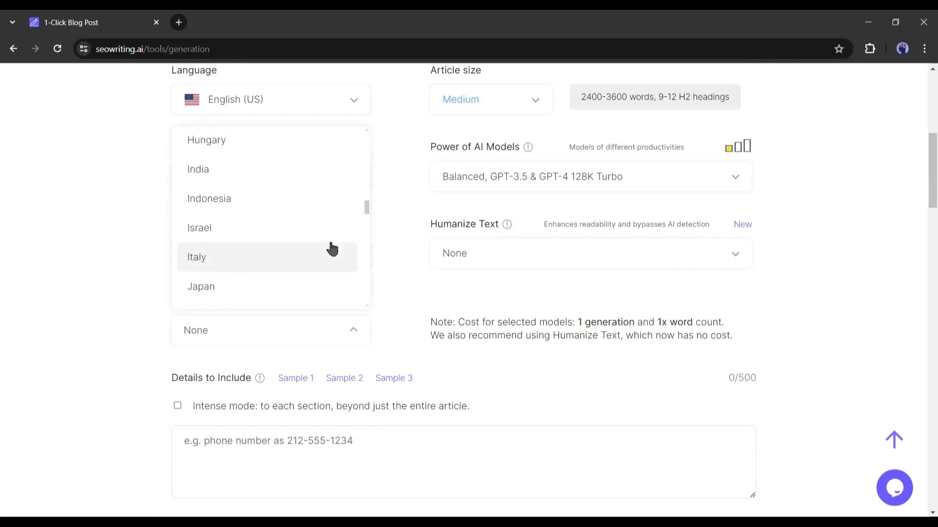
pyautogui.scroll(7, 337, 232)
pyautogui.scroll(15, 334, 235)
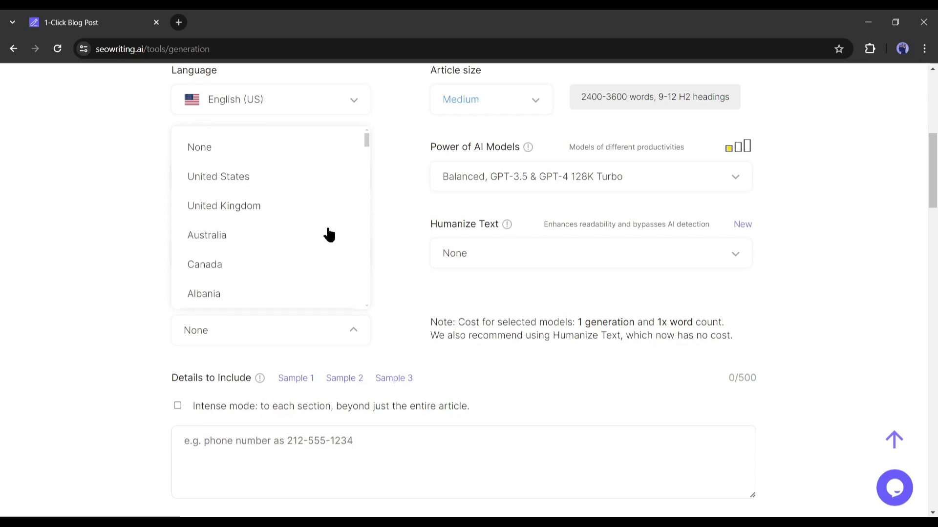
pyautogui.scroll(-3, 246, 407)
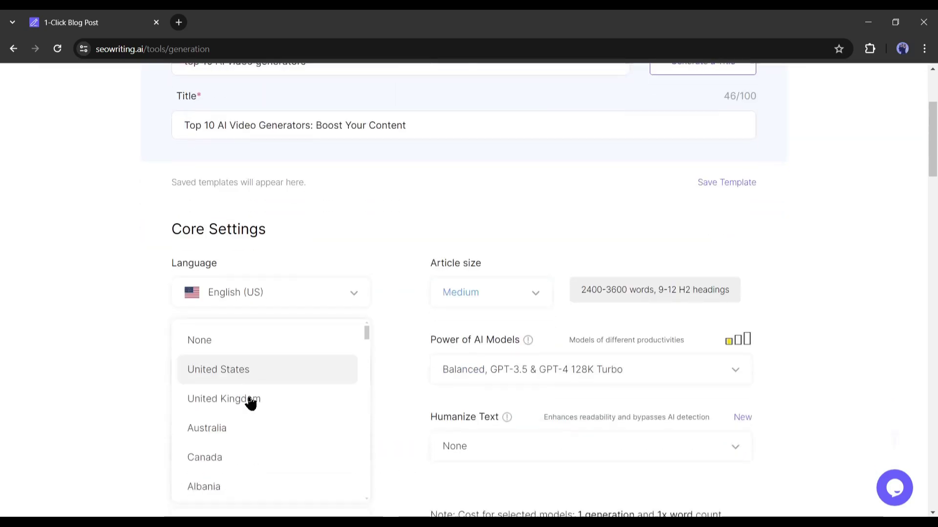
pyautogui.click(209, 343)
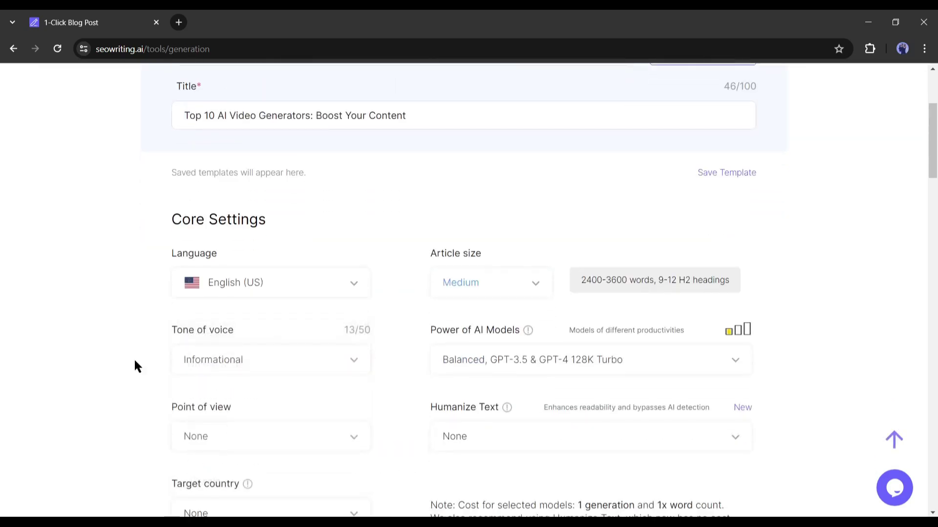
pyautogui.scroll(-4, 134, 365)
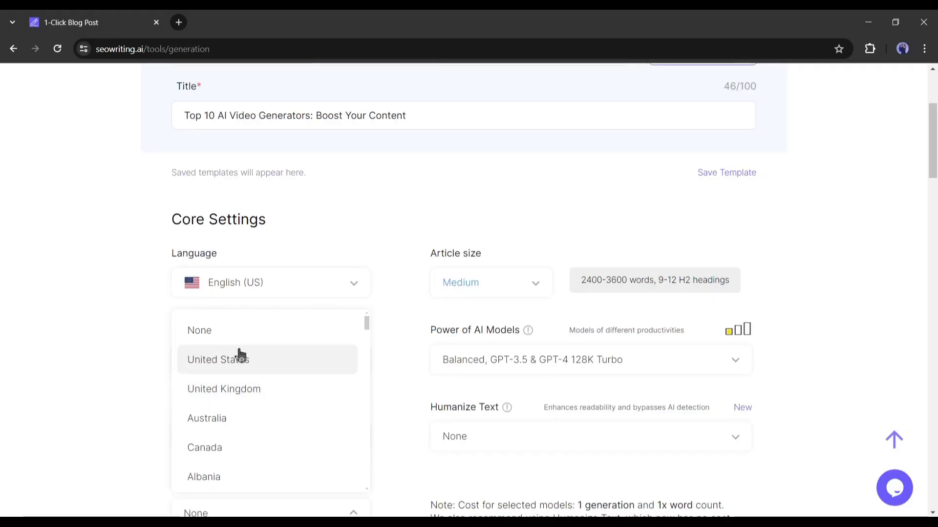
pyautogui.click(239, 342)
# Place the cursor in the Details to Include box, then return to the top of the settings.
pyautogui.scroll(-4, 134, 365)
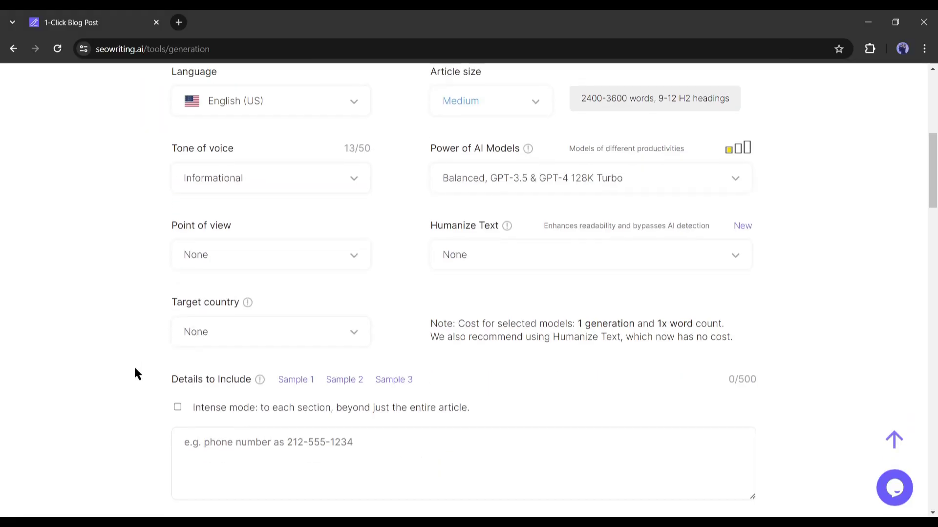
pyautogui.scroll(-4, 122, 379)
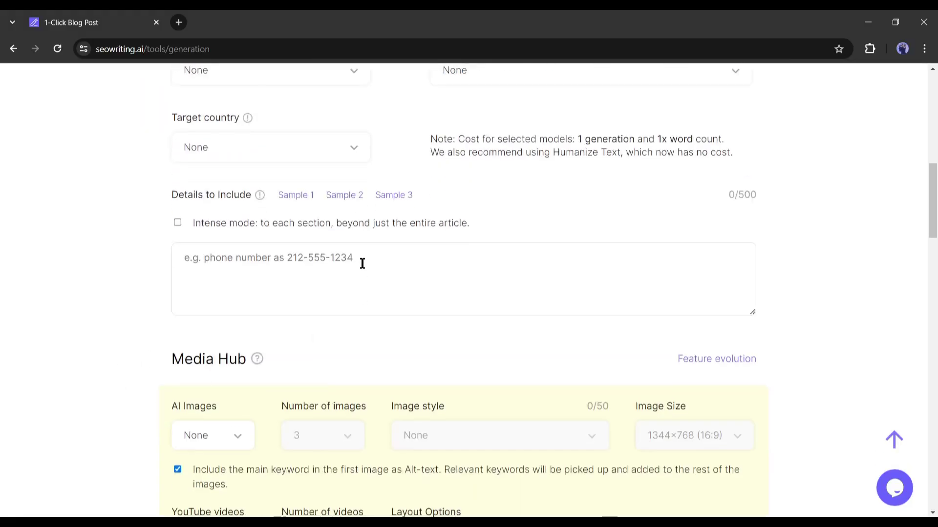
pyautogui.click(300, 262)
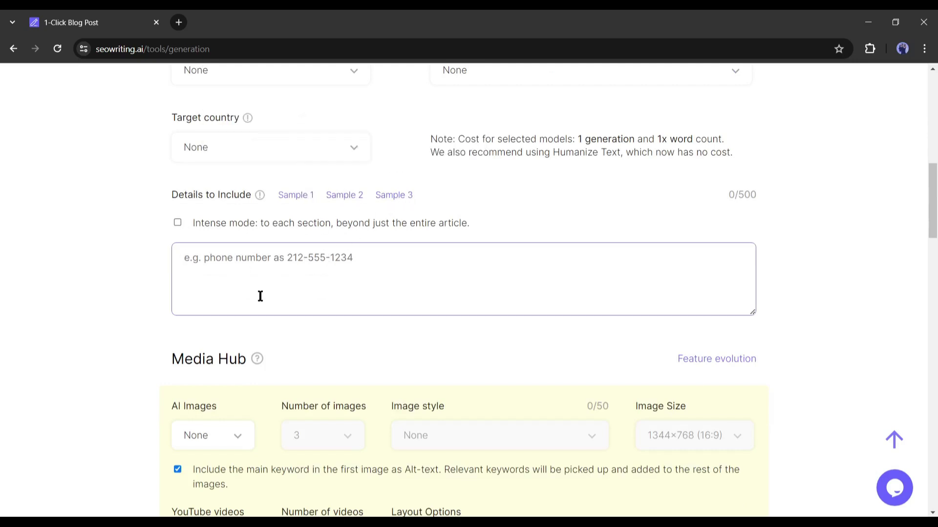
pyautogui.scroll(7, 483, 309)
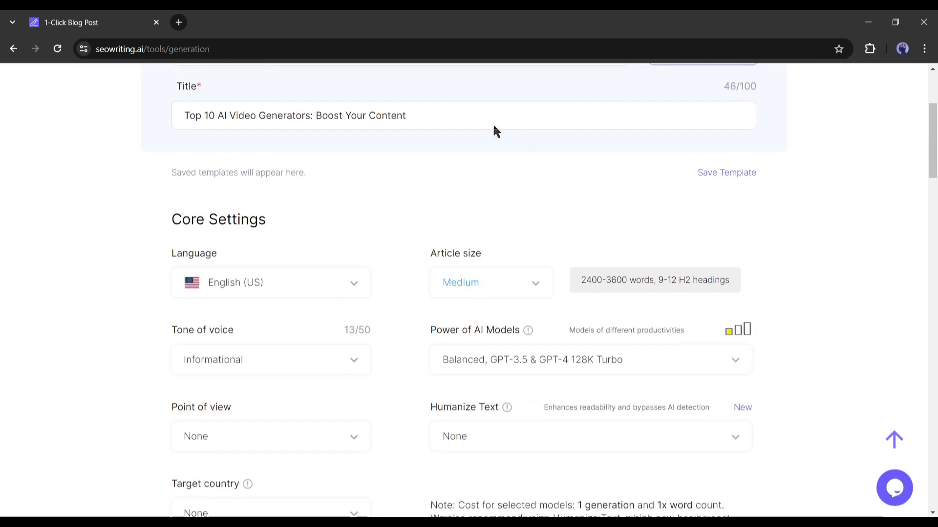
pyautogui.click(493, 293)
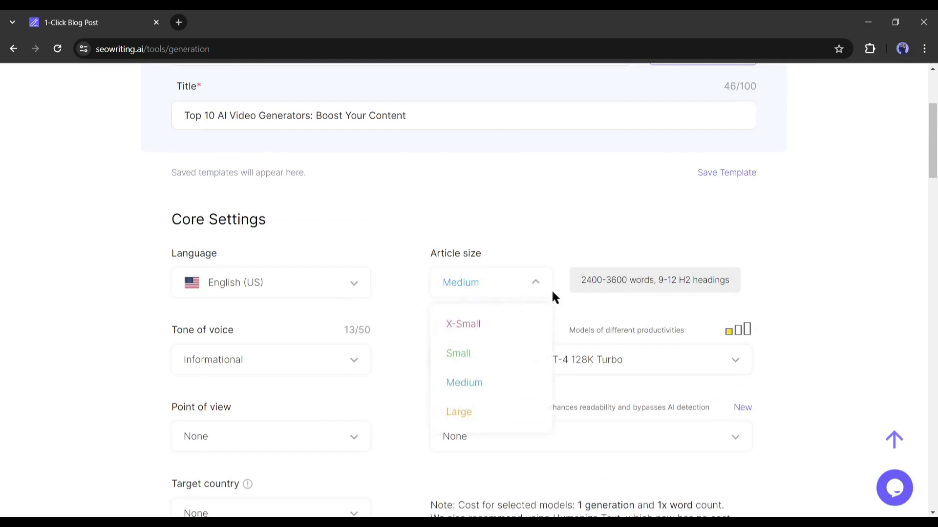
pyautogui.click(499, 326)
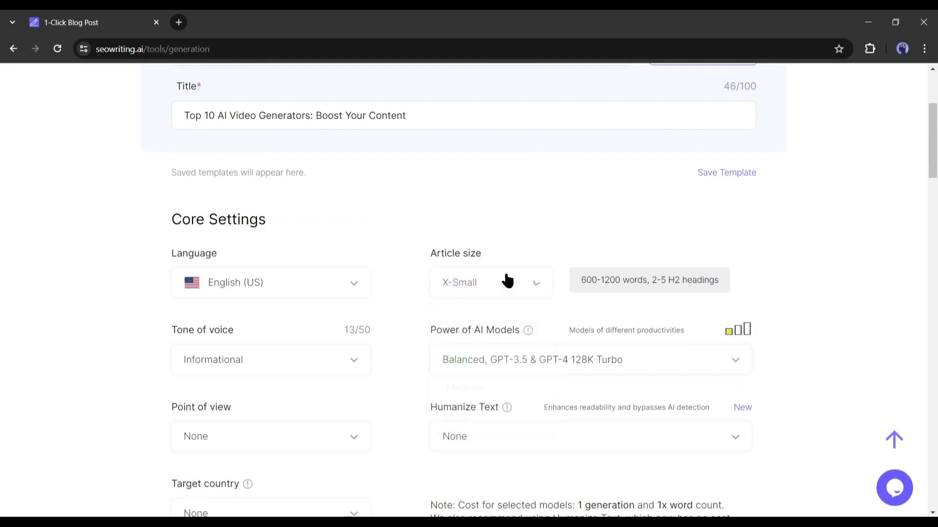
pyautogui.click(508, 282)
pyautogui.click(478, 353)
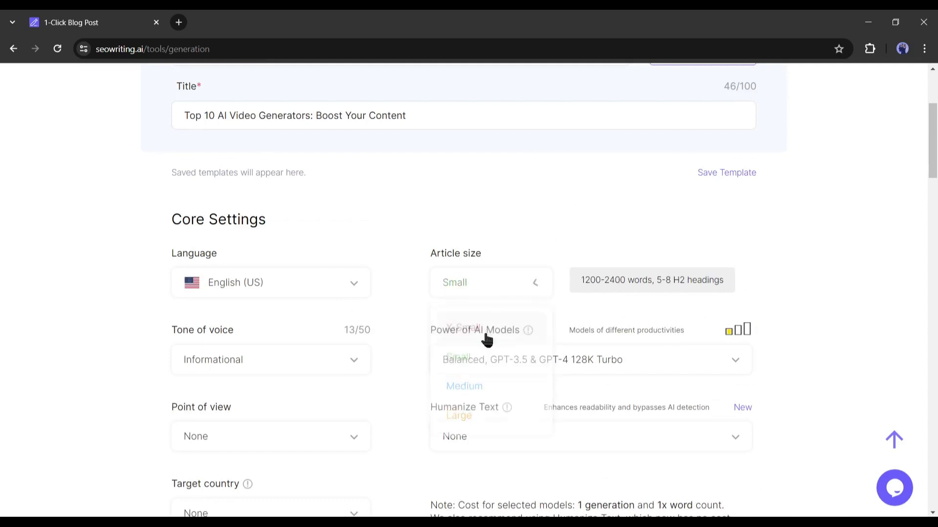
pyautogui.click(501, 288)
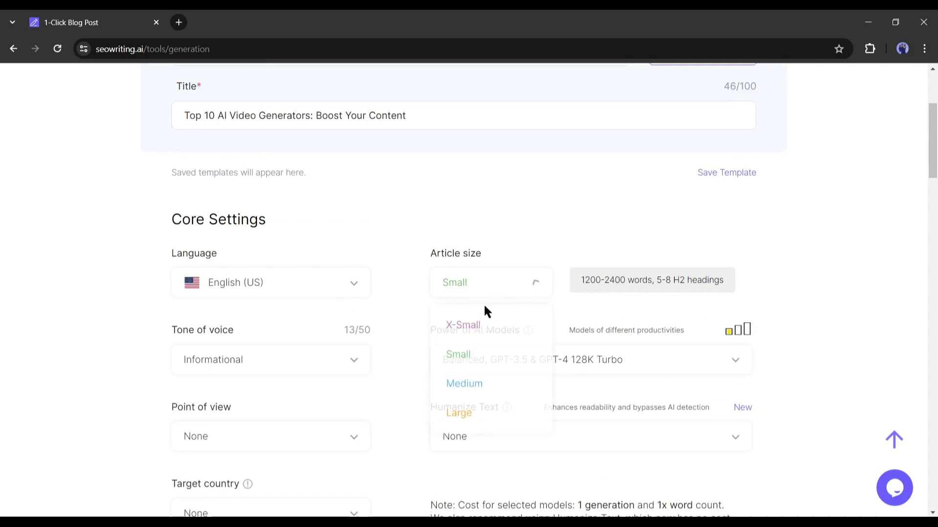
pyautogui.click(472, 383)
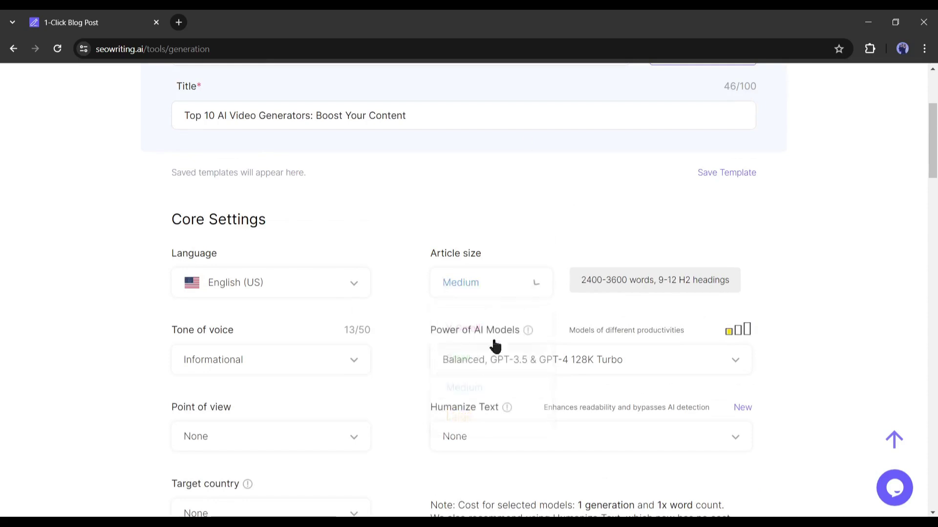
pyautogui.click(505, 288)
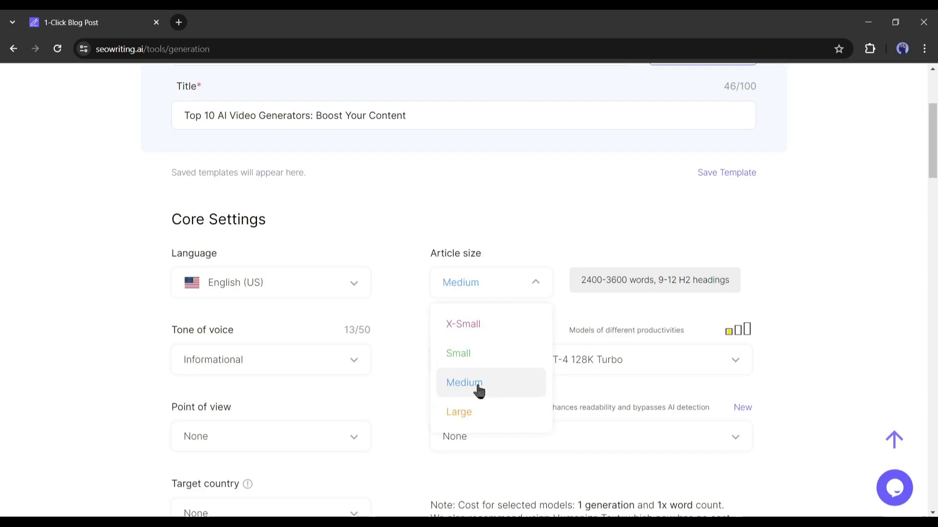
pyautogui.click(478, 418)
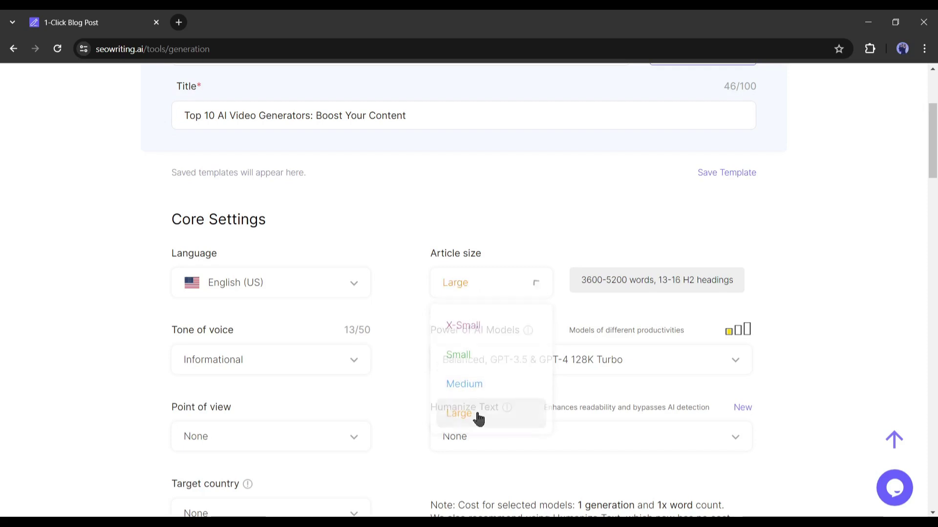
pyautogui.click(467, 290)
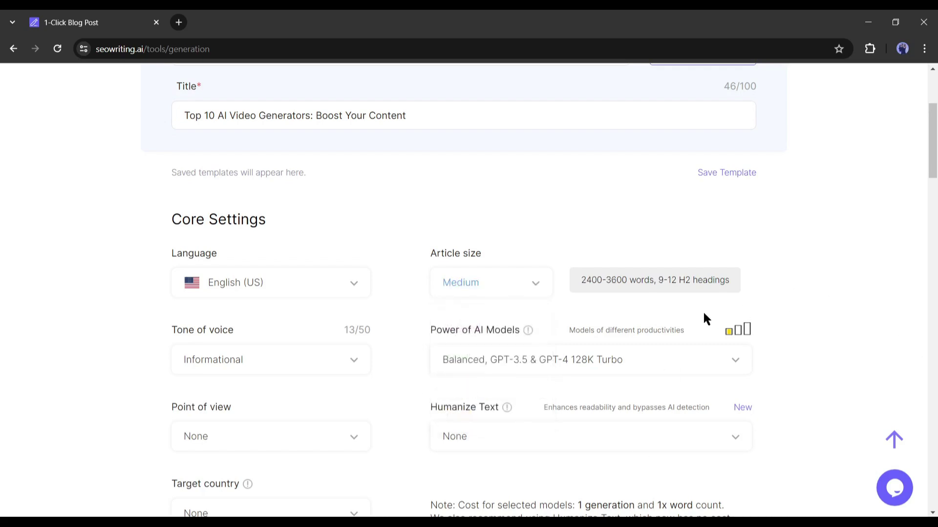
# Set Power of AI Models to Premium GPT-4 128K Turbo.
pyautogui.click(528, 363)
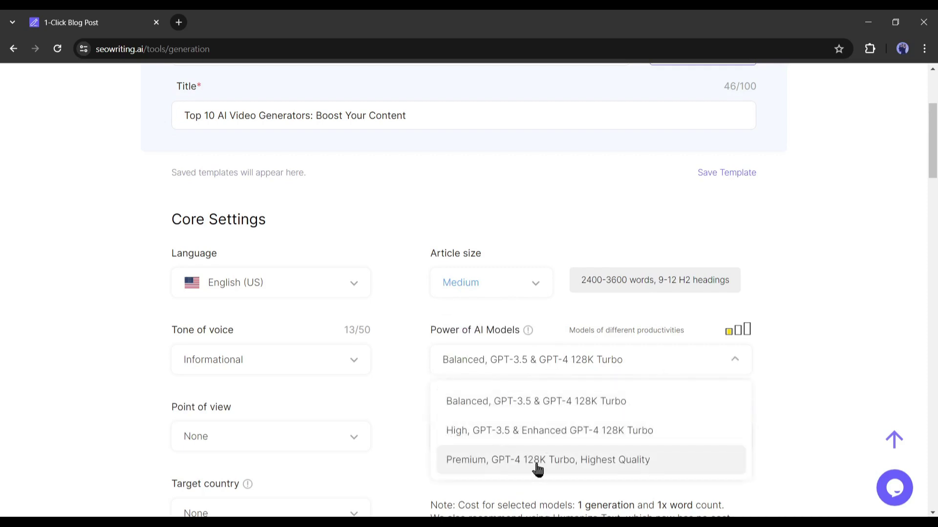
pyautogui.click(602, 461)
pyautogui.scroll(-3, 820, 349)
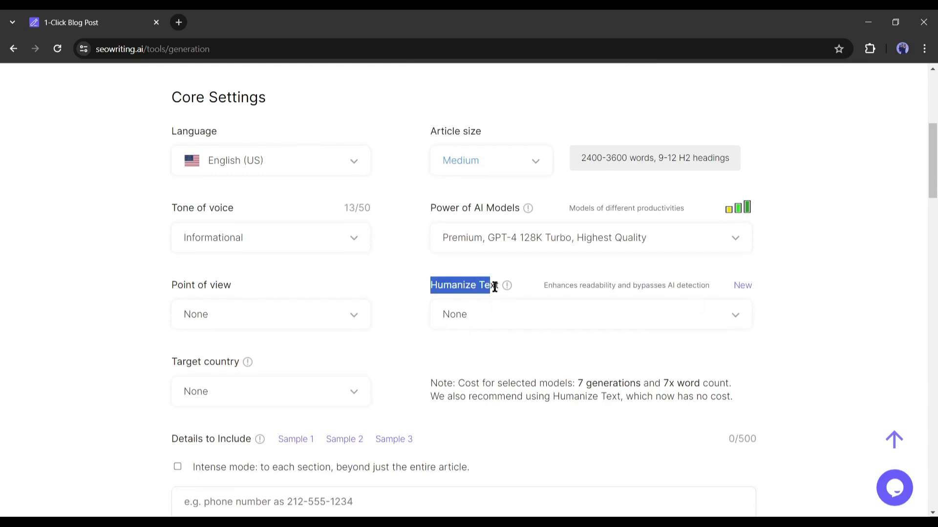
# Set Humanize Text to the 8th & 9th grade (Recommended) reading level.
pyautogui.moveTo(494, 287); pyautogui.dragTo(503, 286)
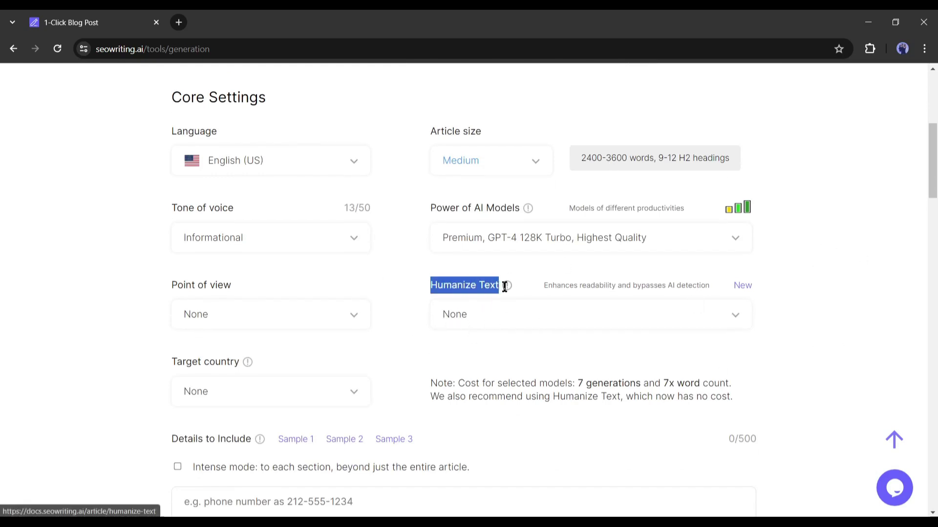
pyautogui.click(563, 282)
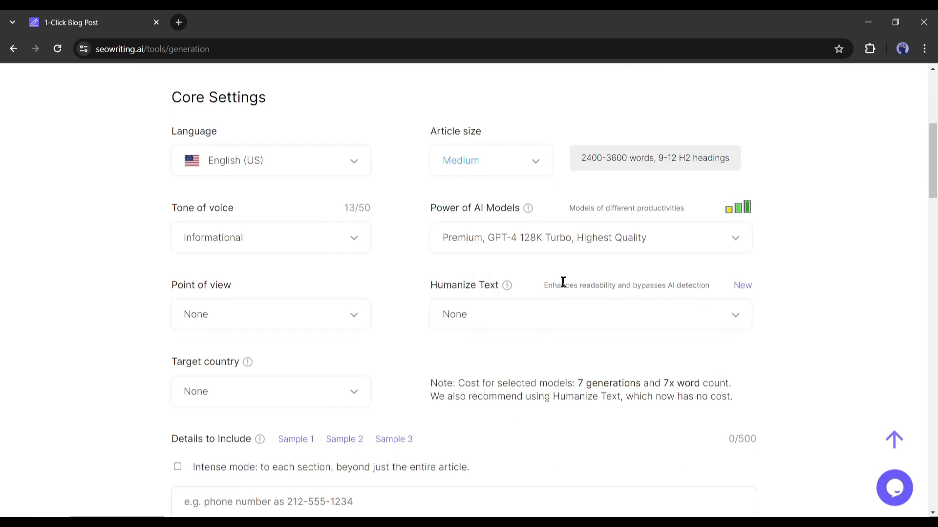
pyautogui.moveTo(683, 288); pyautogui.dragTo(700, 289)
pyautogui.click(690, 288)
pyautogui.click(640, 317)
pyautogui.scroll(-2, 600, 330)
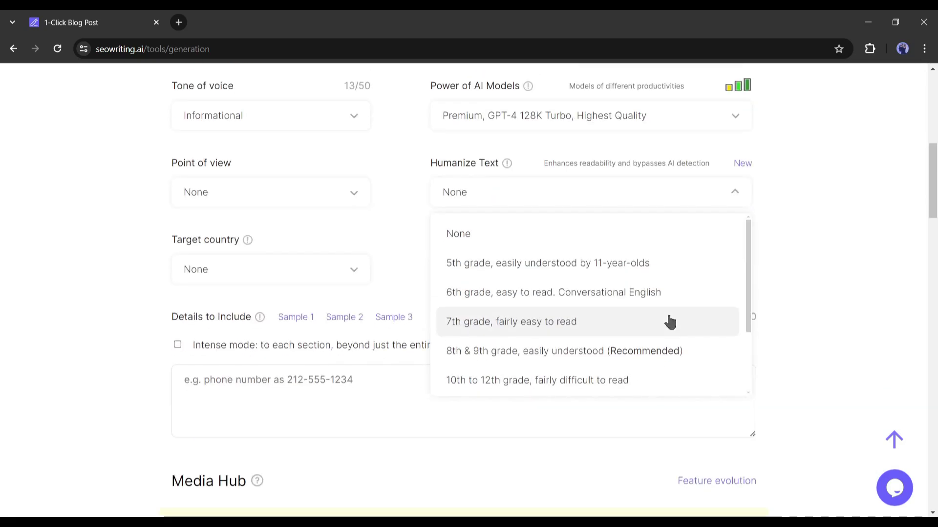
pyautogui.scroll(-2, 640, 240)
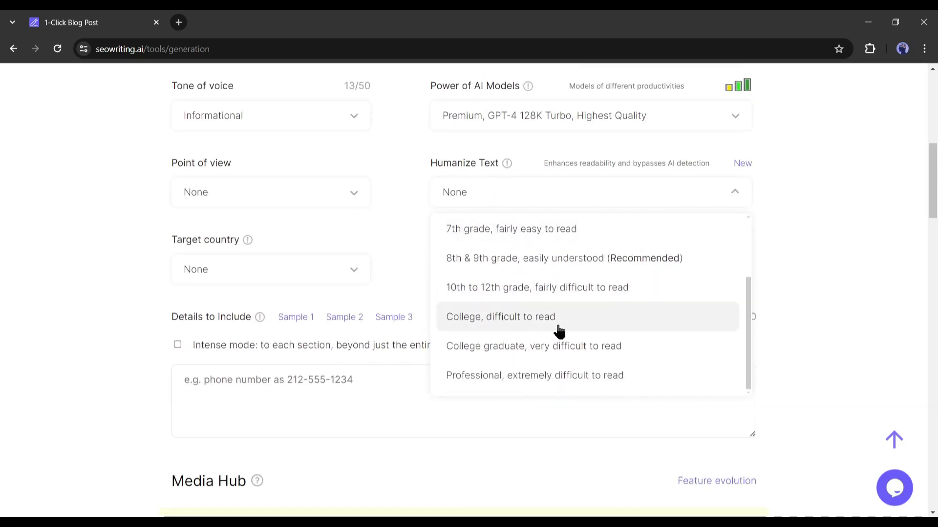
pyautogui.click(511, 261)
# Turn on AI images in the Media Hub.
pyautogui.scroll(-6, 533, 239)
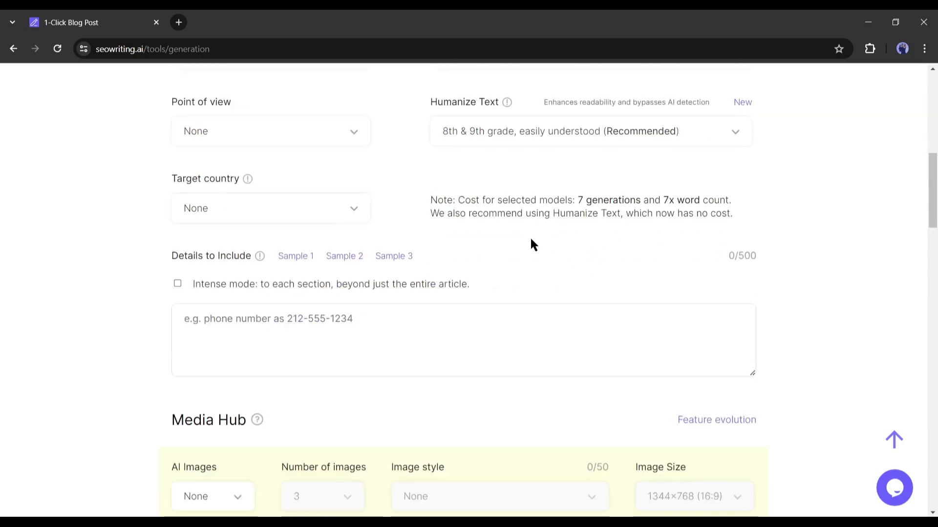
pyautogui.scroll(-1, 535, 243)
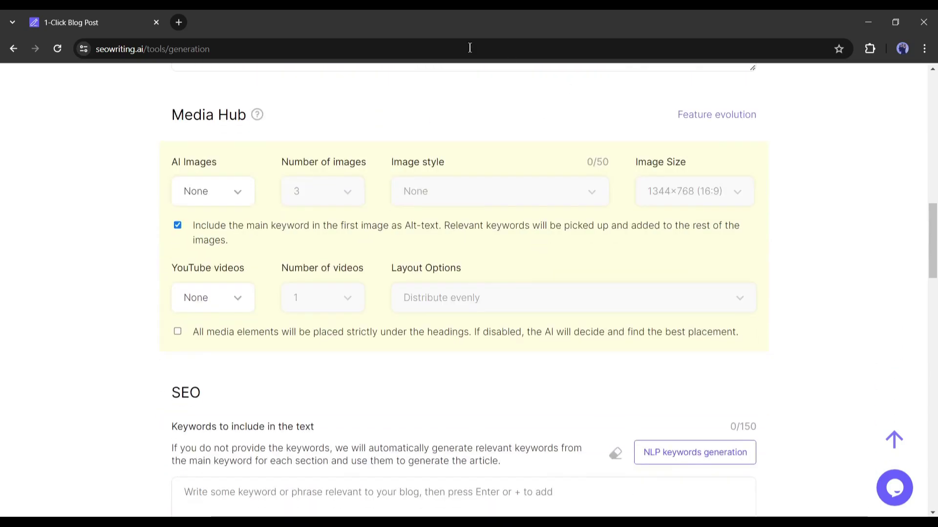
pyautogui.click(221, 200)
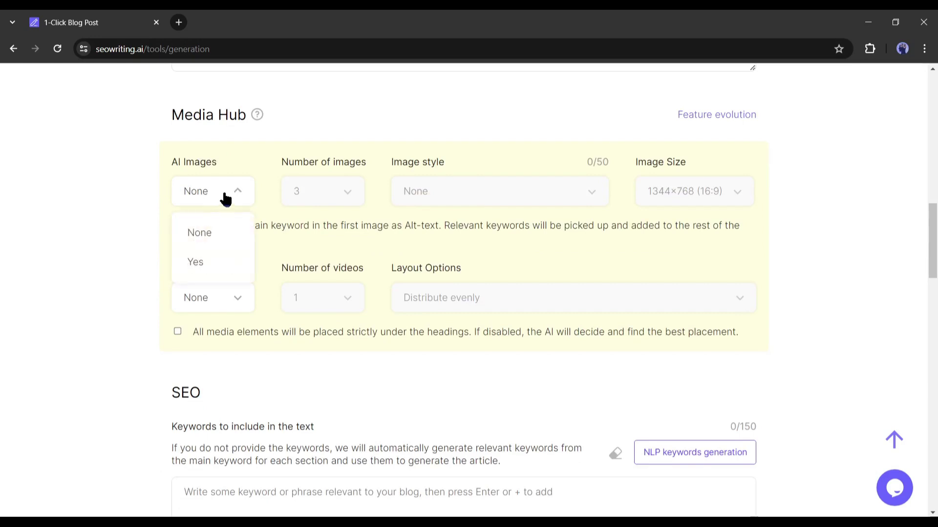
pyautogui.click(224, 198)
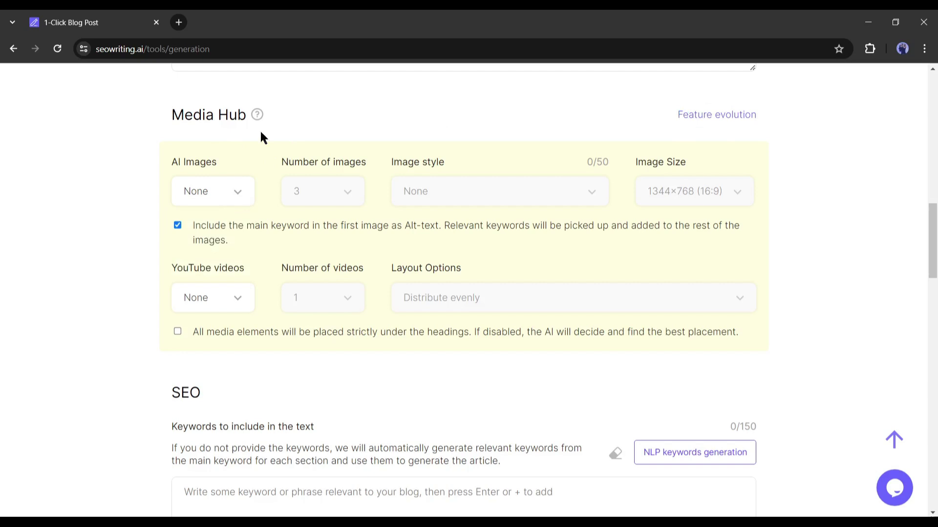
pyautogui.click(225, 198)
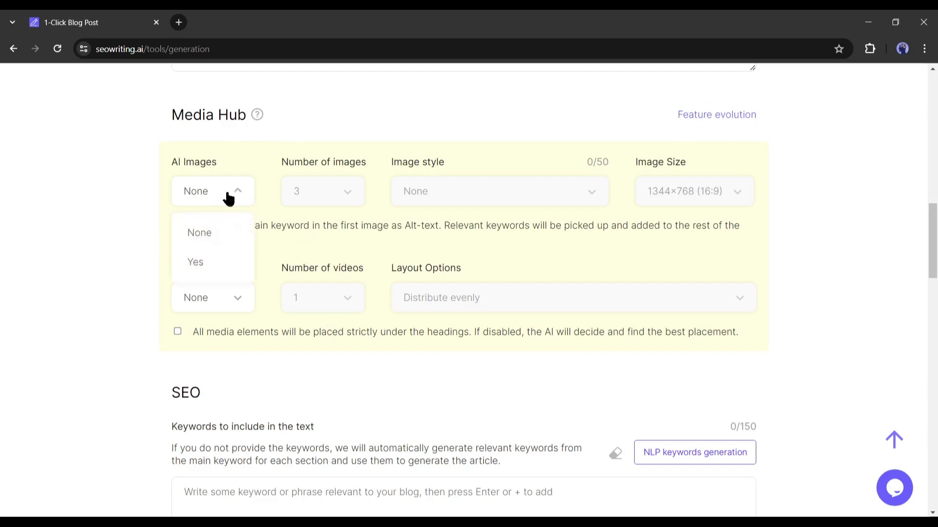
pyautogui.click(222, 262)
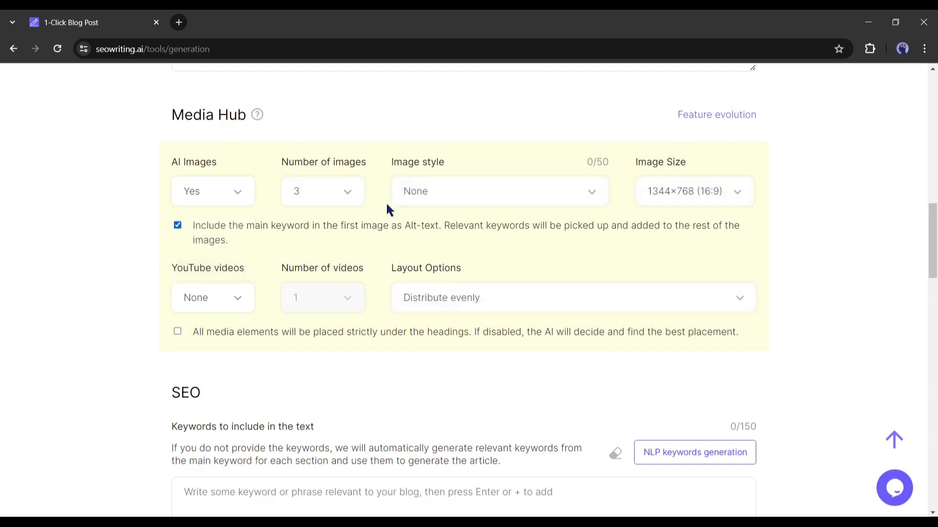
# Set the number of AI images to 5.
pyautogui.click(332, 193)
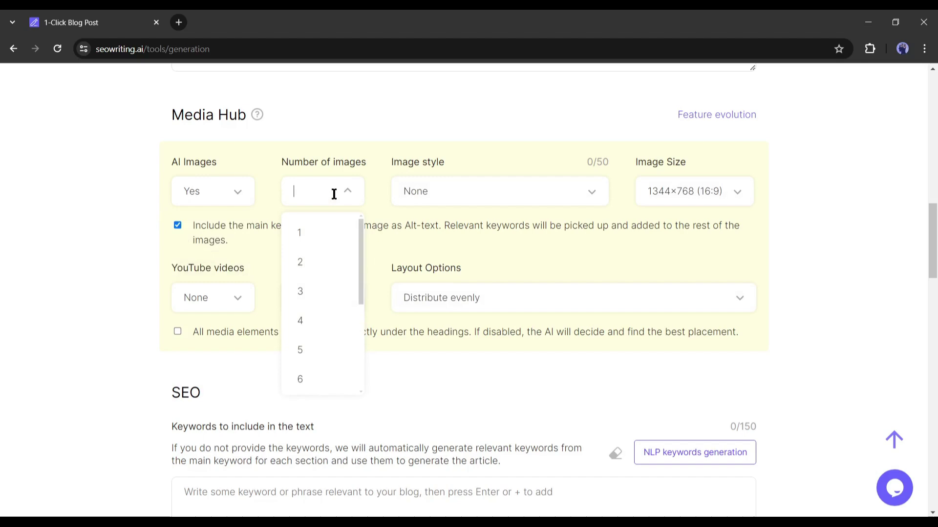
pyautogui.scroll(-4, 342, 293)
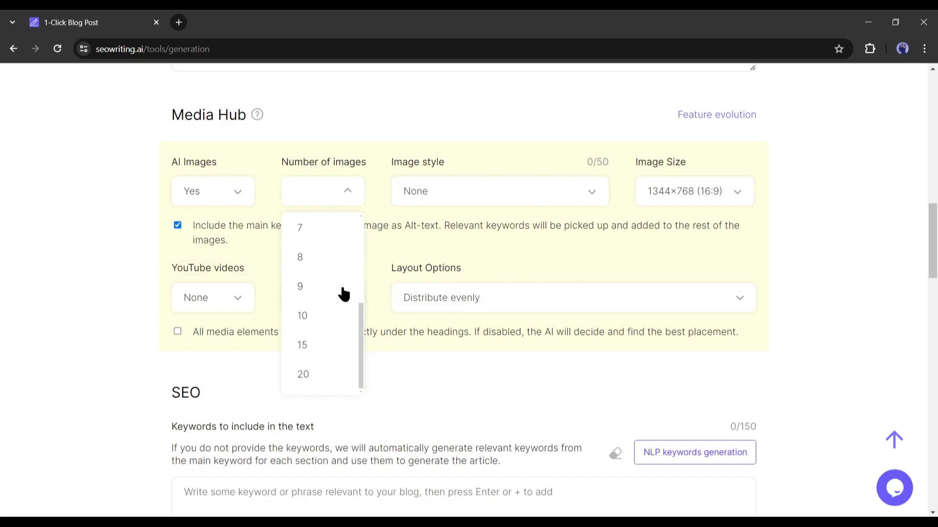
pyautogui.scroll(-3, 320, 349)
pyautogui.scroll(4, 367, 295)
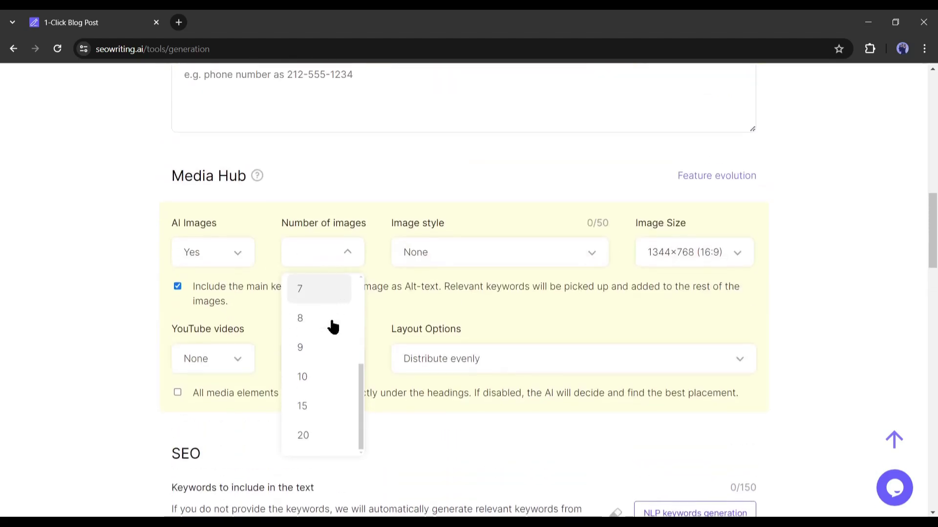
pyautogui.scroll(1, 330, 337)
pyautogui.scroll(3, 328, 340)
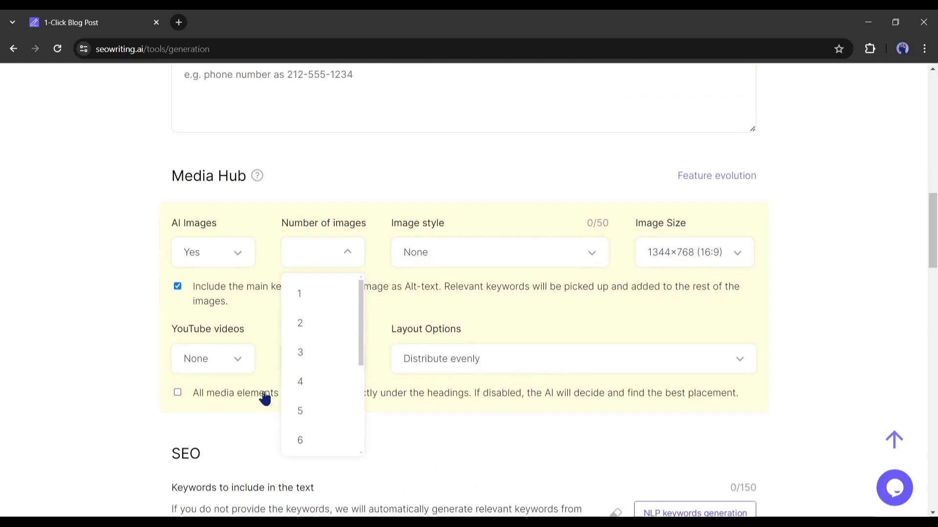
pyautogui.click(315, 413)
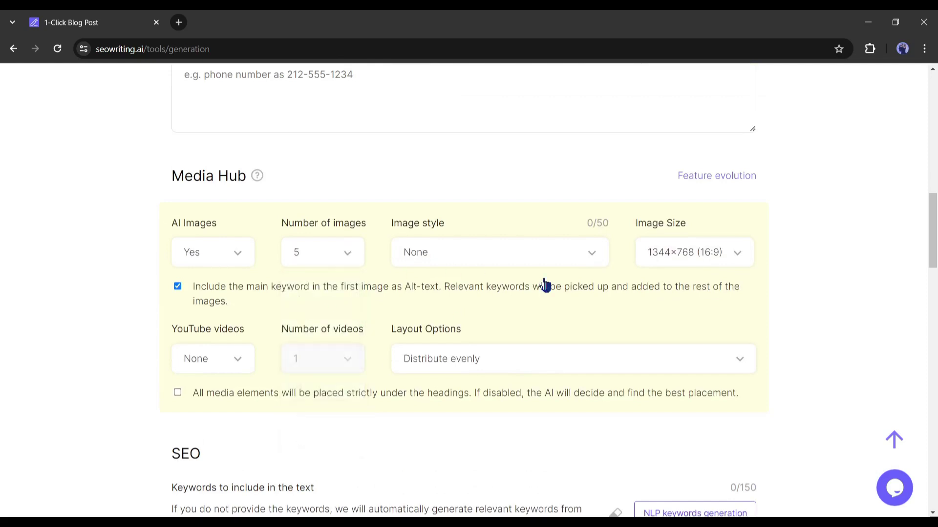
# Give the AI images the Cyberpunk style.
pyautogui.click(527, 253)
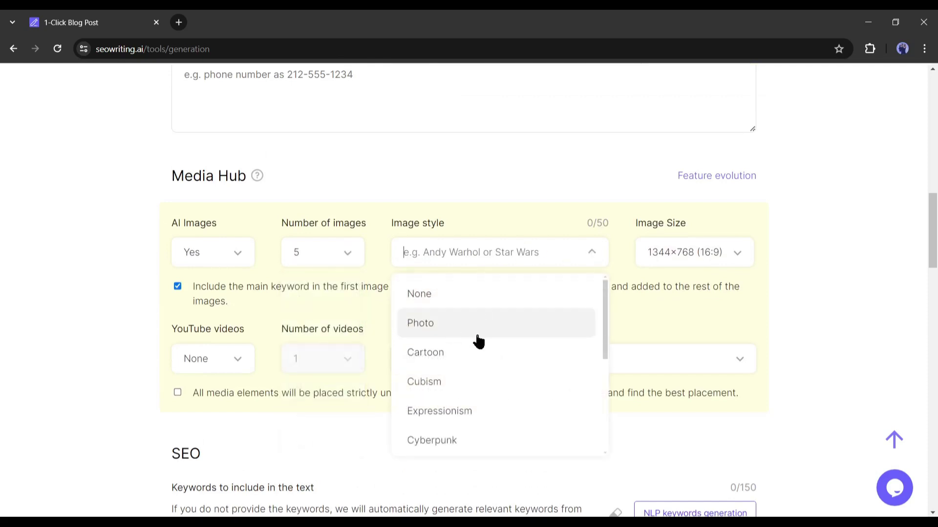
pyautogui.scroll(-5, 477, 415)
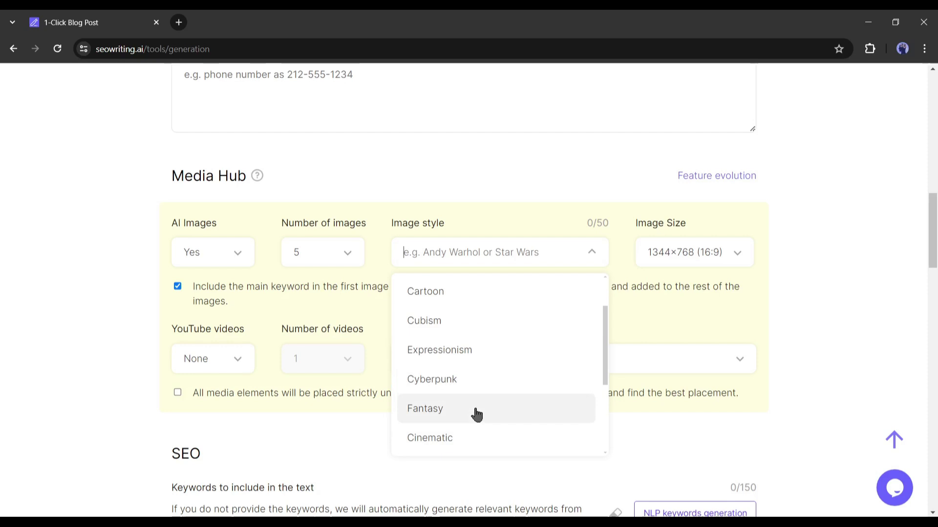
pyautogui.scroll(-1, 477, 415)
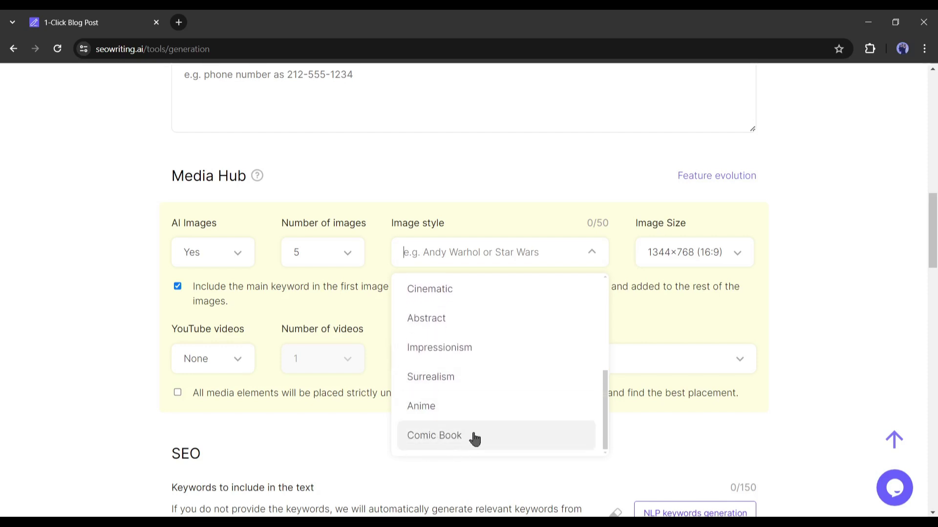
pyautogui.scroll(4, 476, 420)
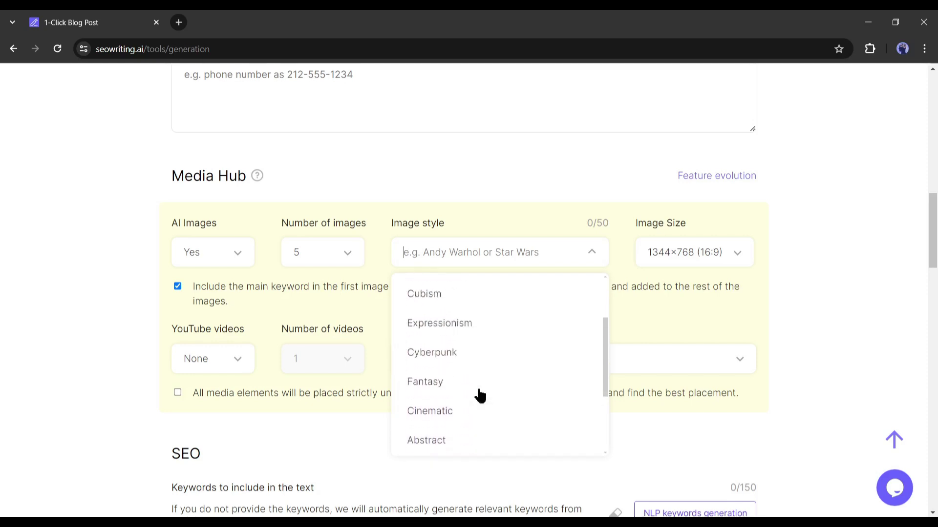
pyautogui.click(491, 351)
pyautogui.click(731, 259)
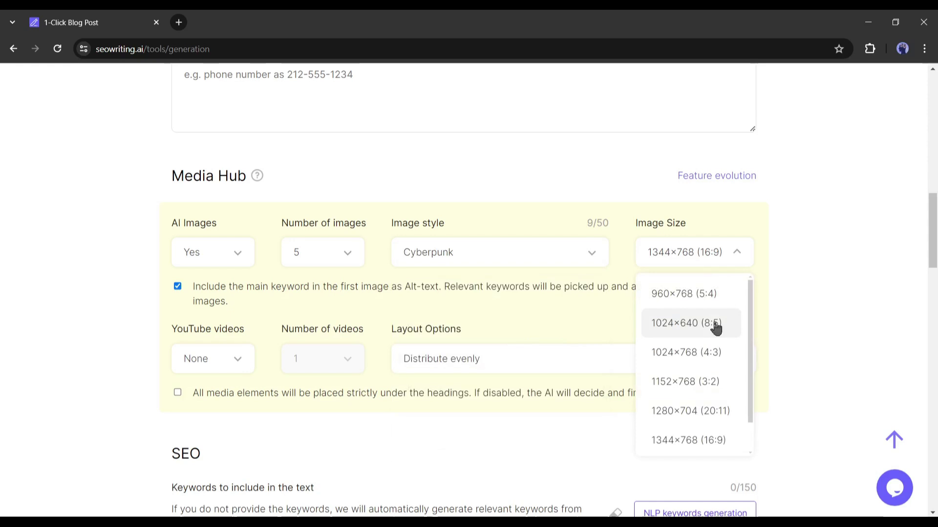
# Keep images at 1344×768 (16:9) and include 4 YouTube videos.
pyautogui.scroll(-1, 708, 356)
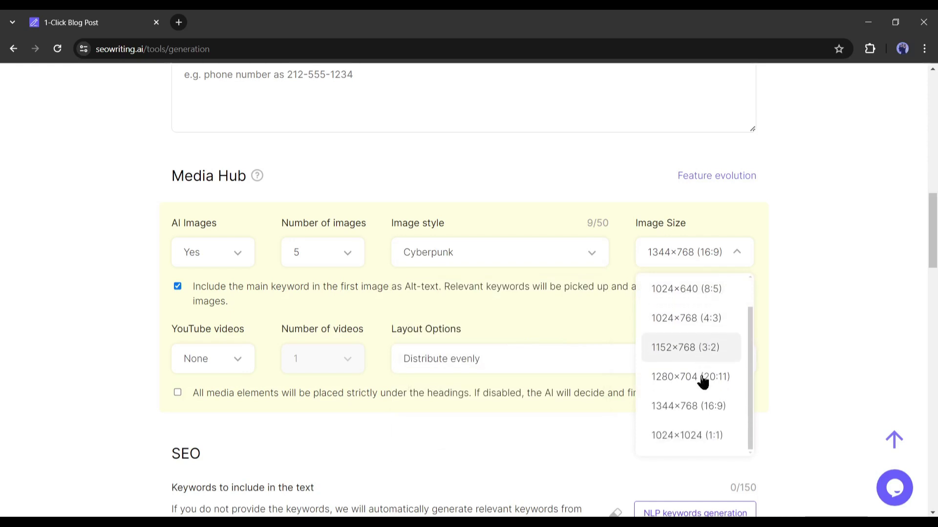
pyautogui.click(699, 410)
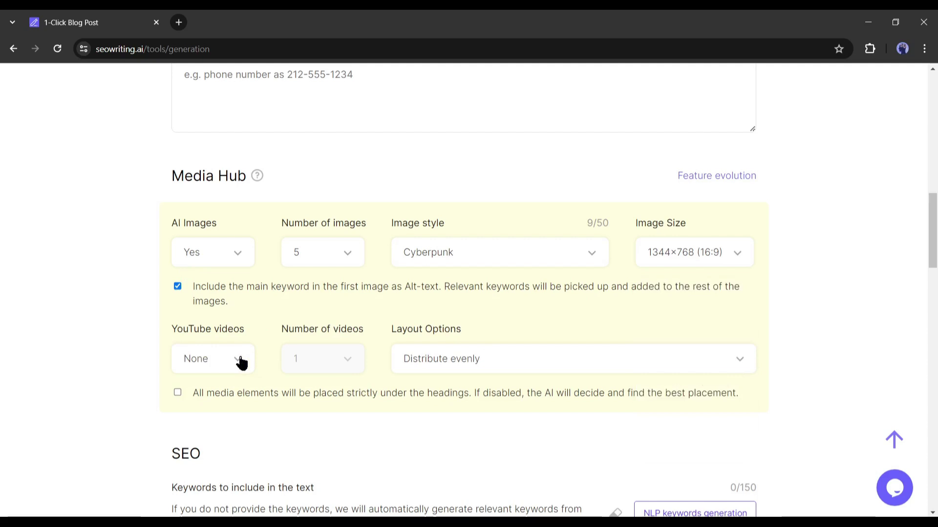
pyautogui.click(241, 364)
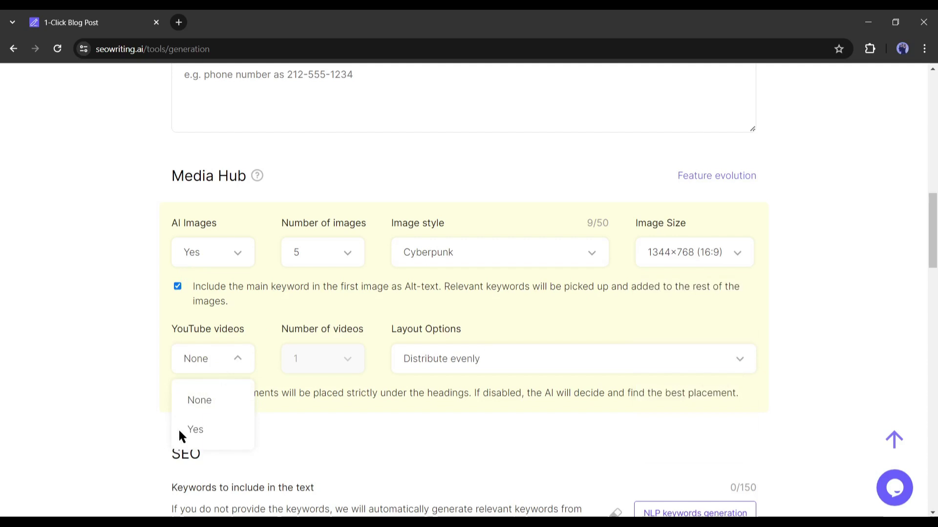
pyautogui.click(197, 435)
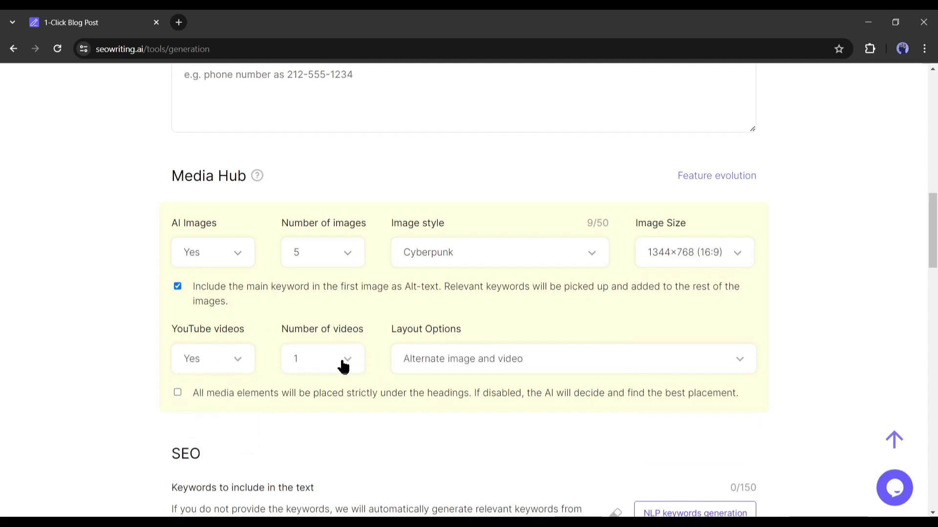
pyautogui.click(344, 366)
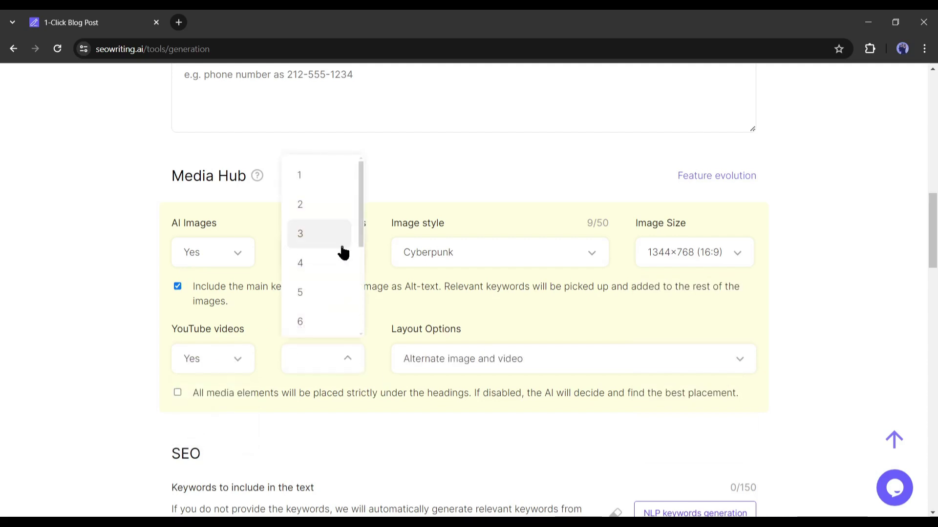
pyautogui.click(333, 263)
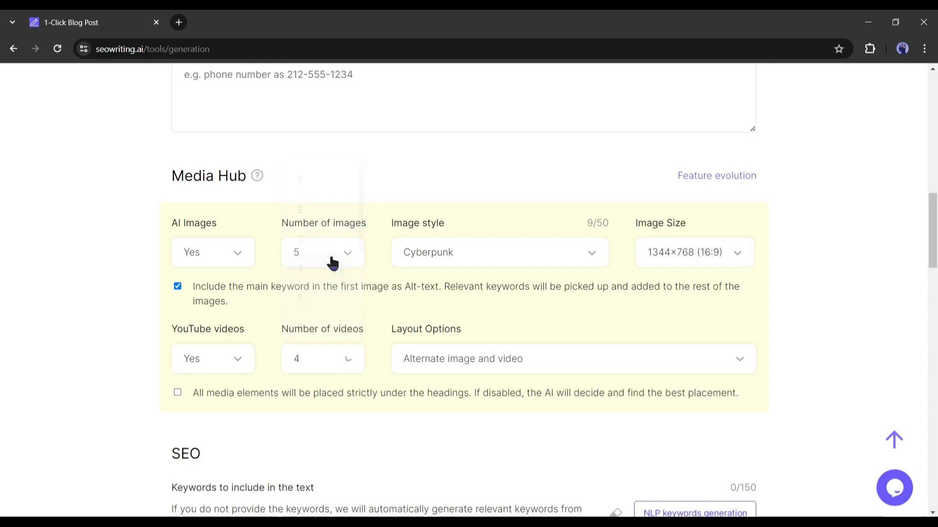
pyautogui.click(560, 372)
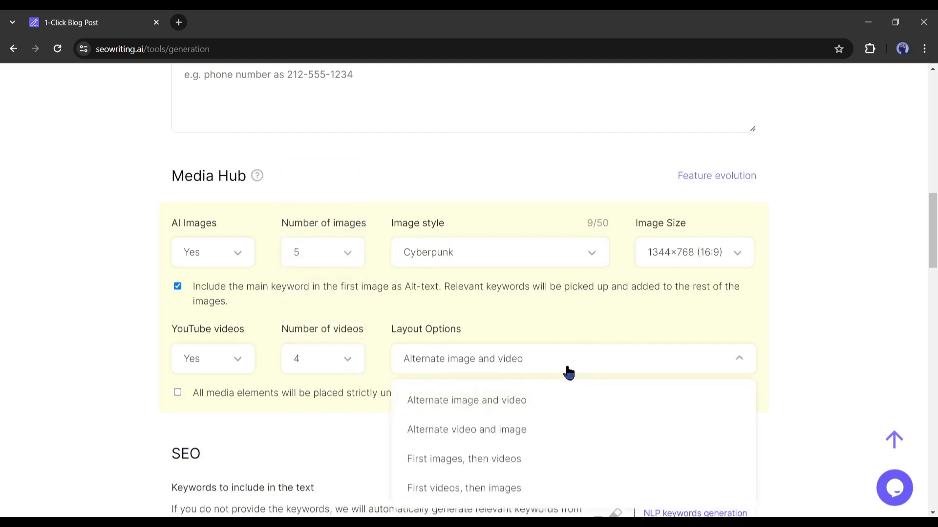
# Keep the Alternate image and video layout and generate NLP keywords twice.
pyautogui.click(515, 402)
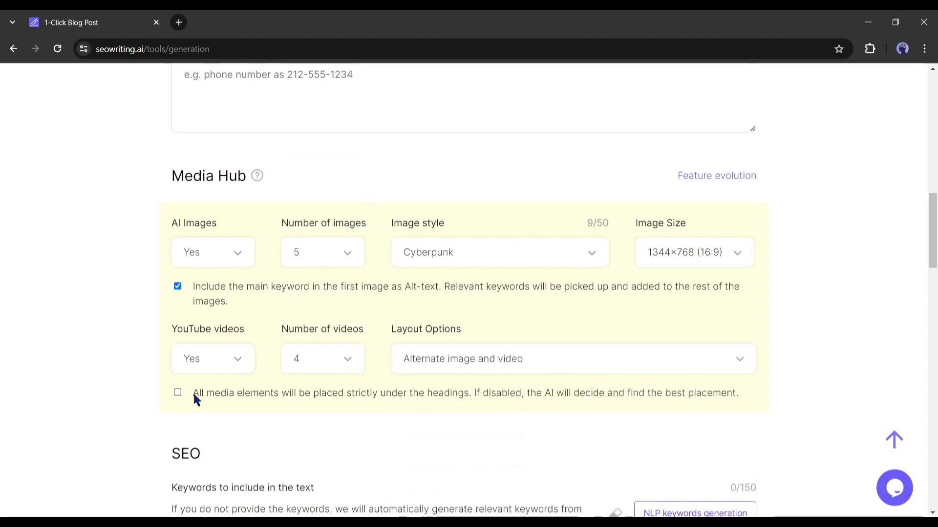
pyautogui.scroll(-5, 319, 429)
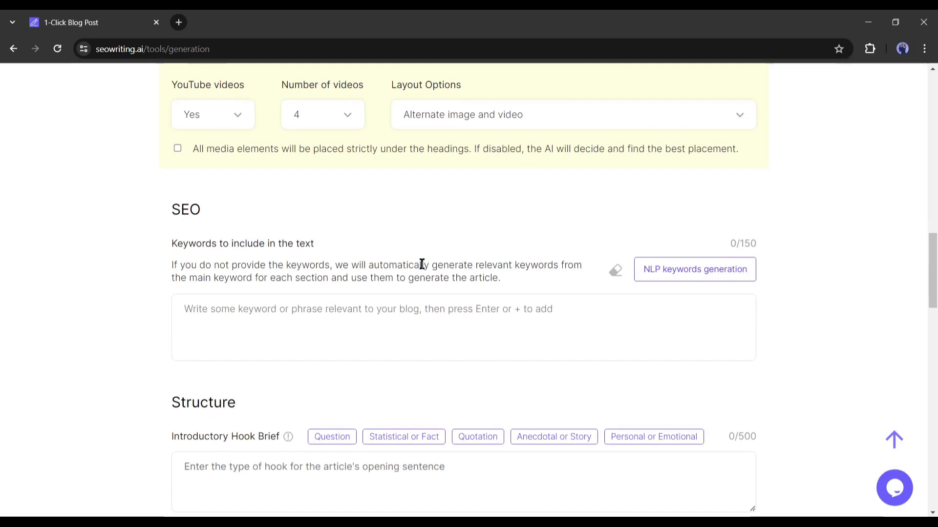
pyautogui.moveTo(170, 243); pyautogui.dragTo(320, 255)
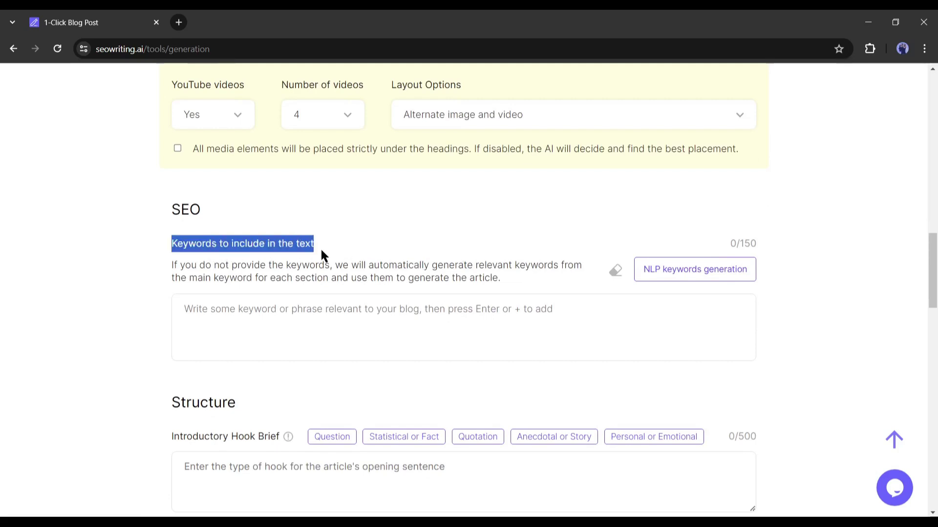
pyautogui.click(277, 264)
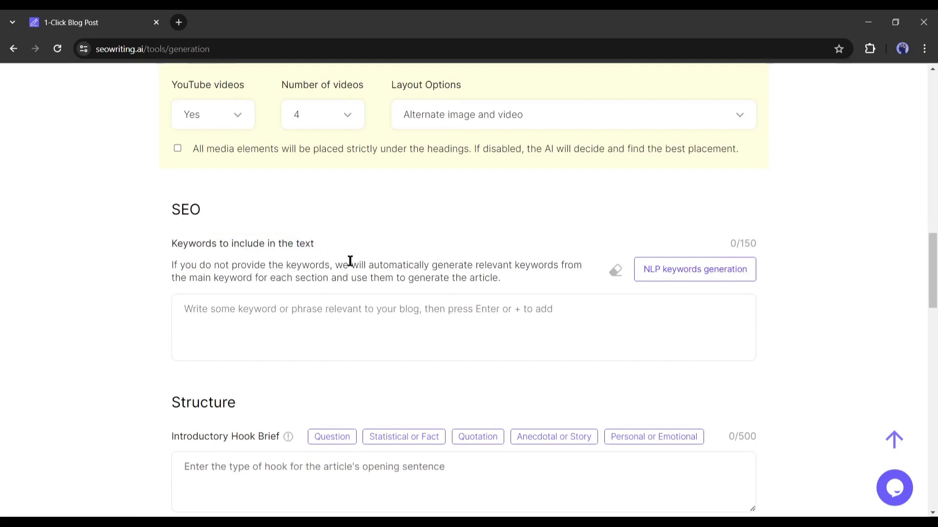
pyautogui.moveTo(186, 266); pyautogui.dragTo(311, 260)
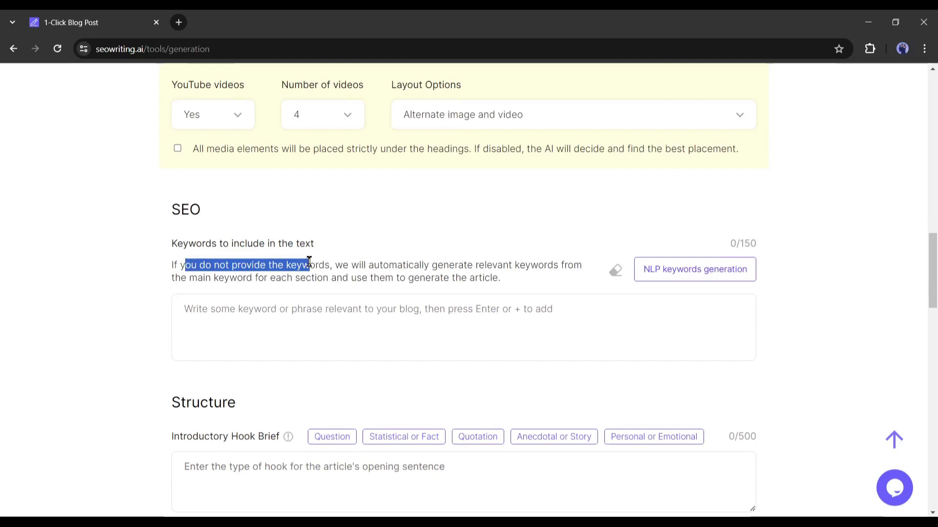
pyautogui.click(322, 264)
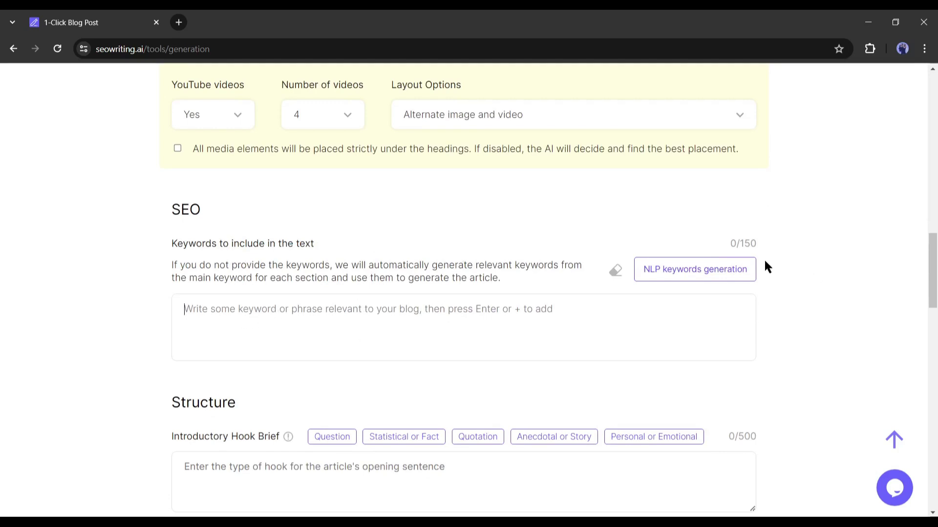
pyautogui.click(675, 276)
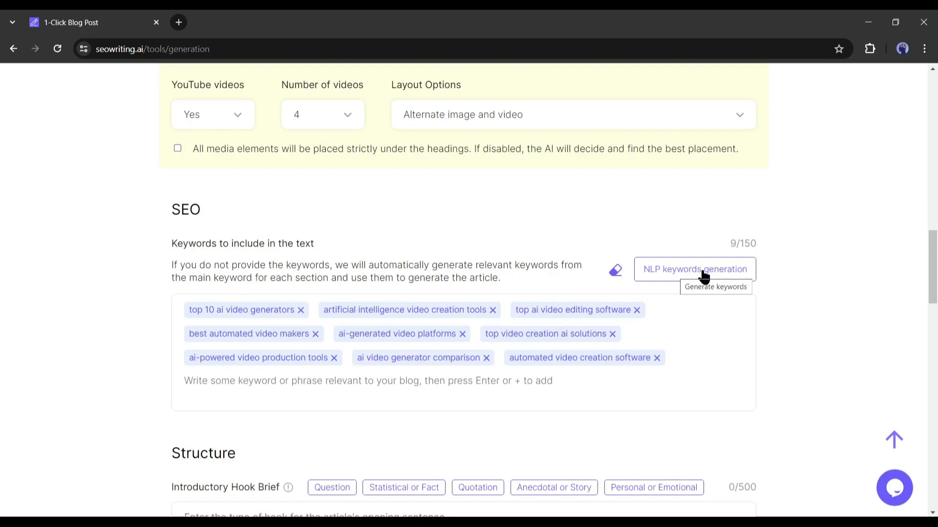
pyautogui.click(704, 276)
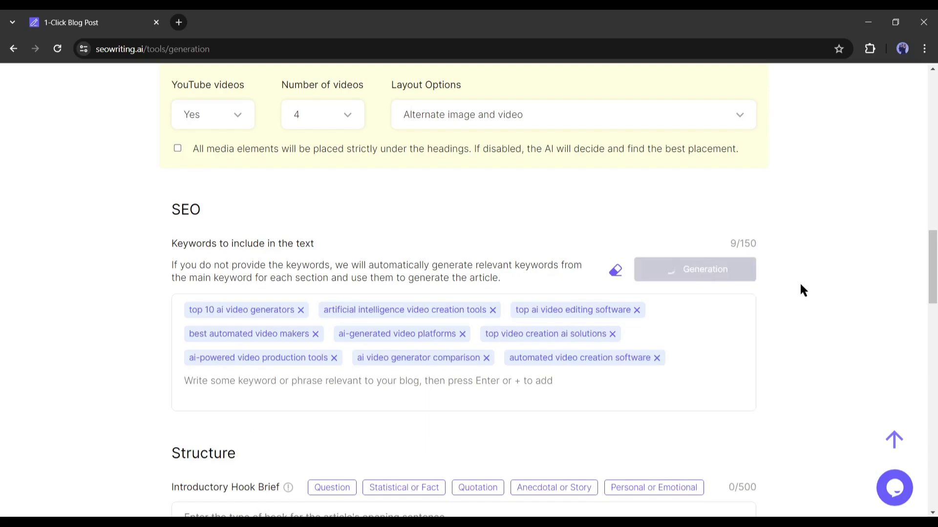
# Try each Introductory Hook Brief preset and settle on the Question hook prompt.
pyautogui.scroll(-4, 389, 394)
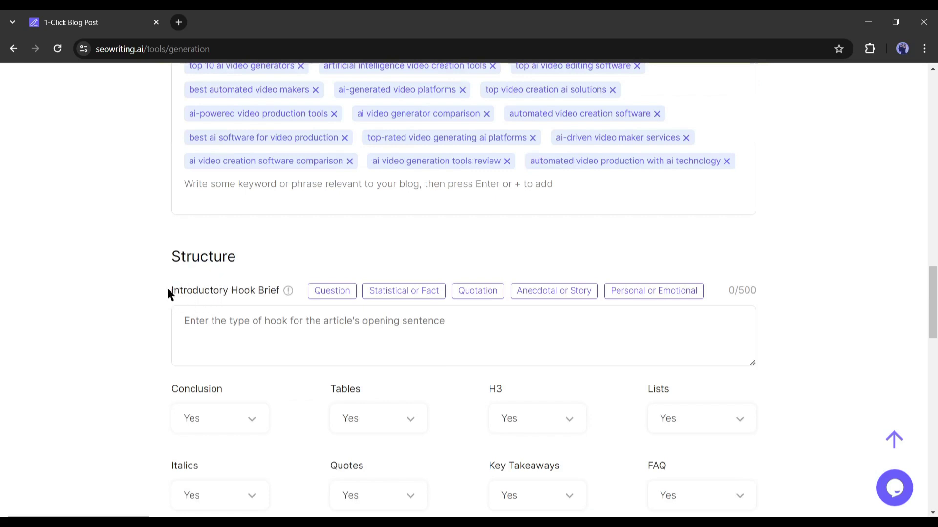
pyautogui.moveTo(168, 289); pyautogui.dragTo(279, 293)
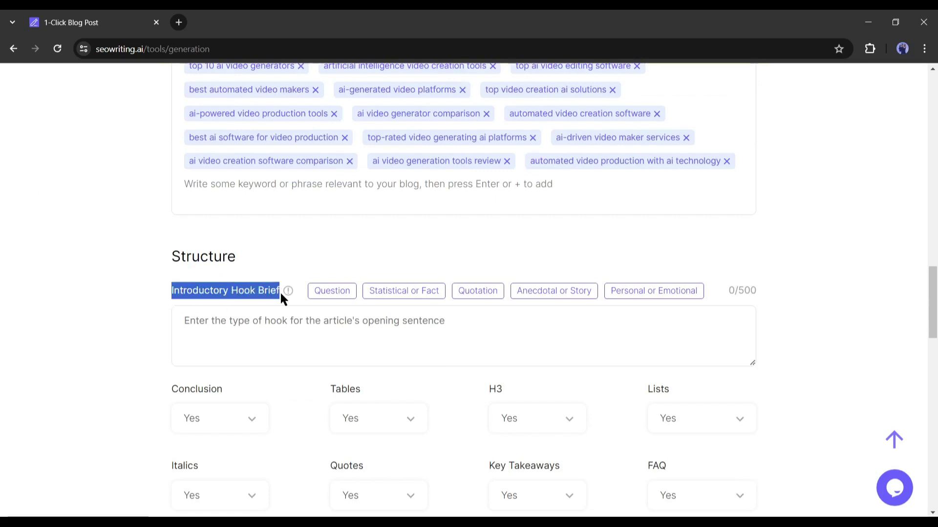
pyautogui.click(251, 317)
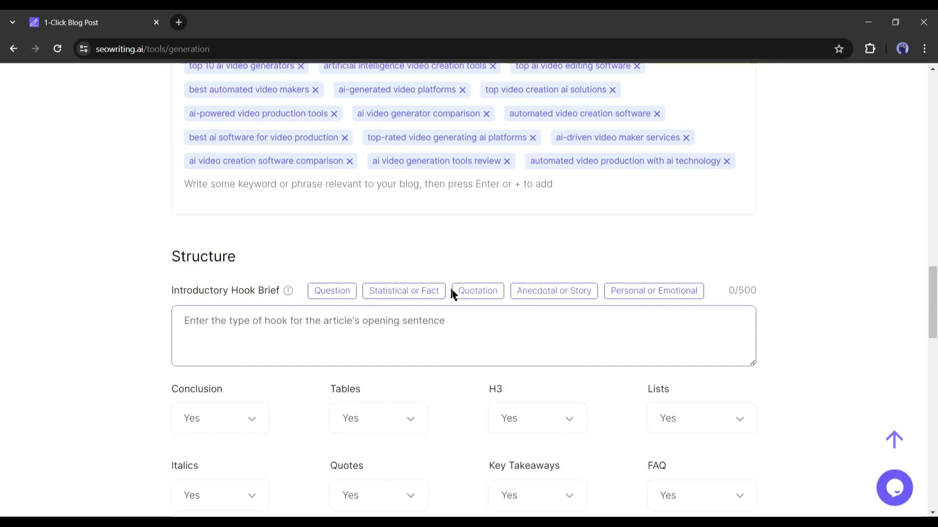
pyautogui.click(330, 292)
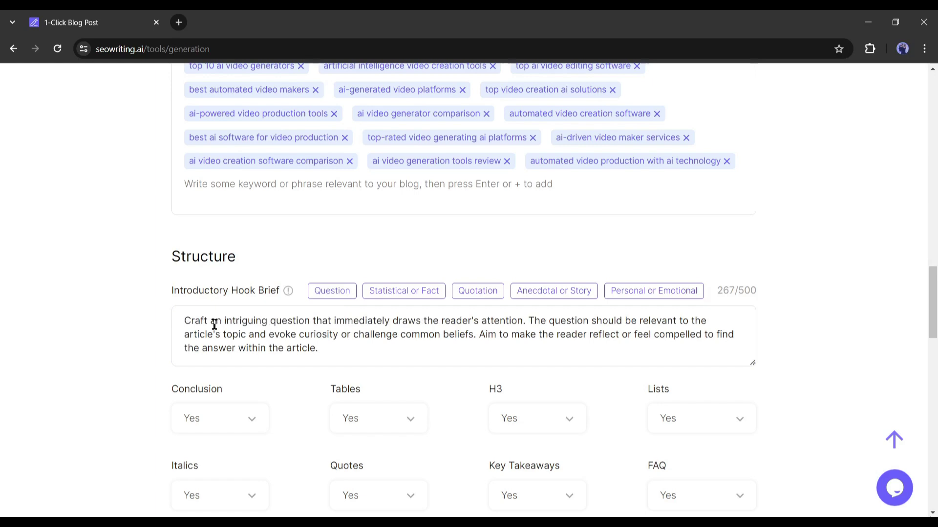
pyautogui.moveTo(191, 321); pyautogui.dragTo(378, 346)
pyautogui.click(367, 348)
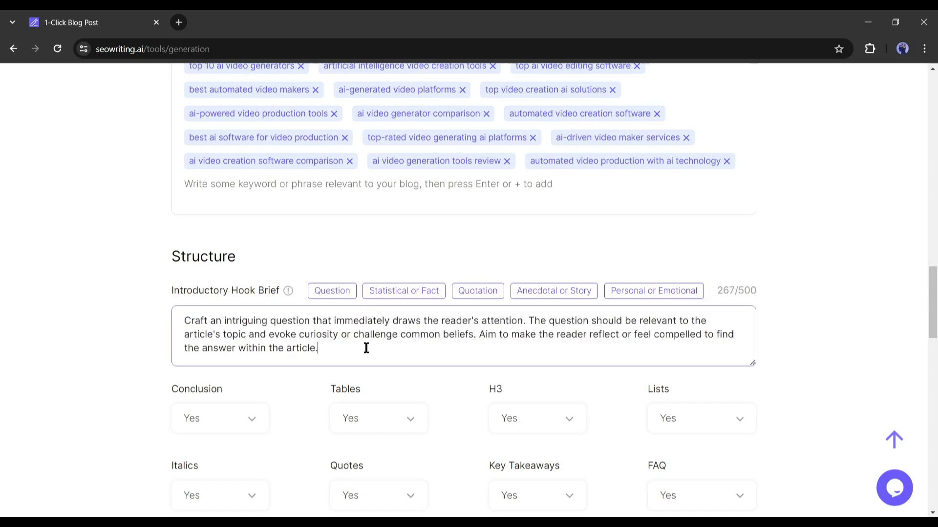
pyautogui.click(394, 301)
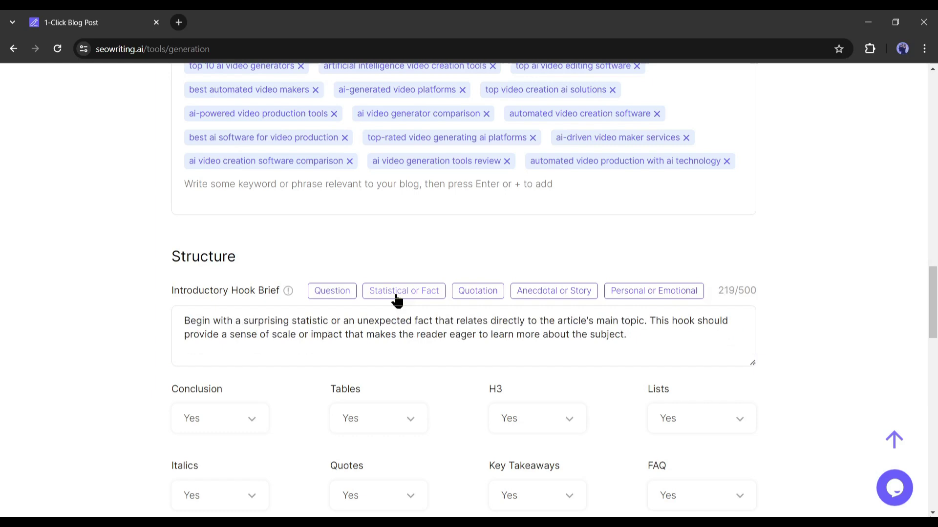
pyautogui.click(496, 296)
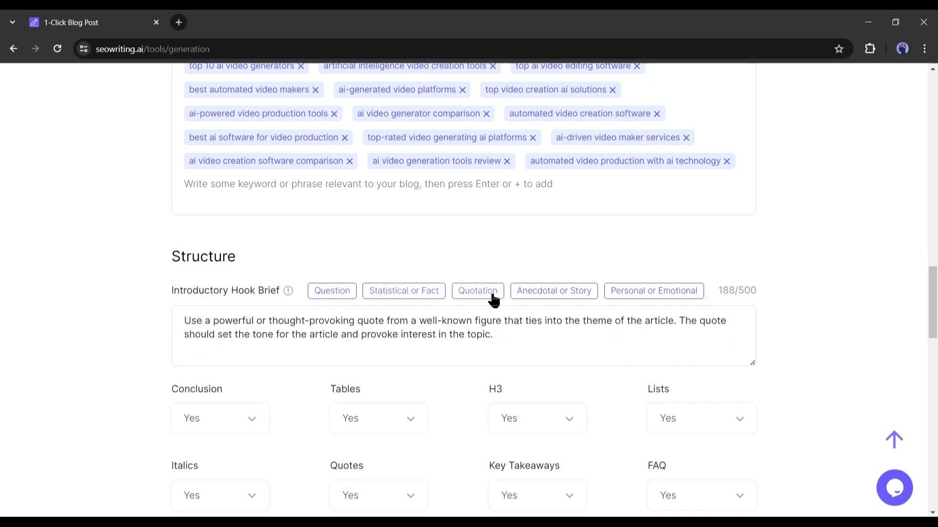
pyautogui.click(545, 298)
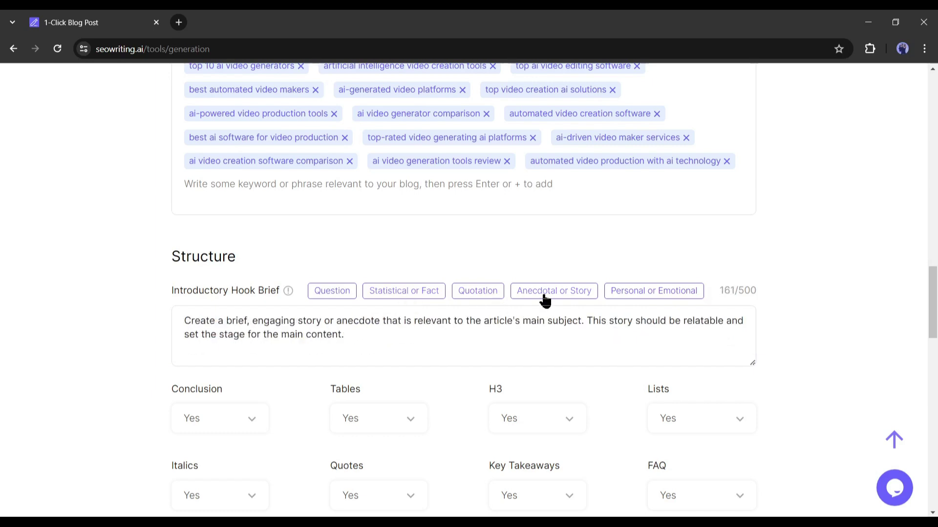
pyautogui.click(626, 300)
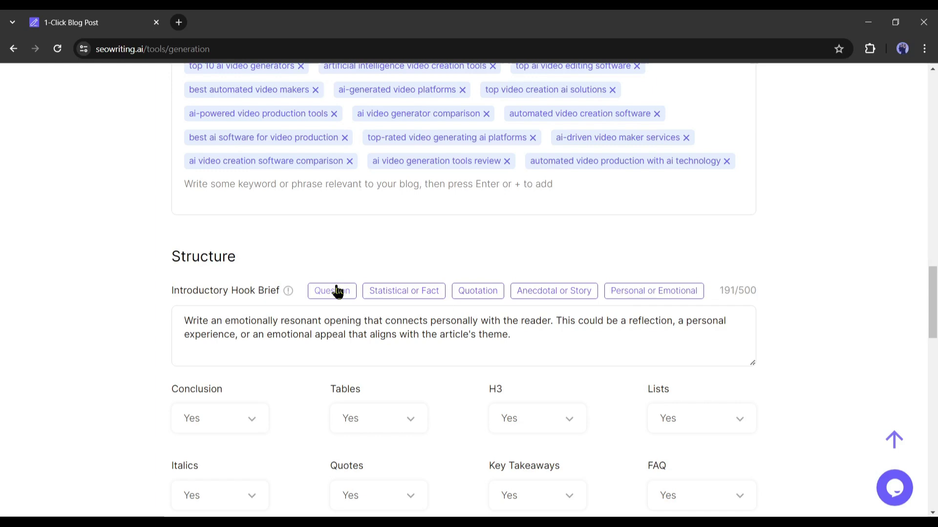
pyautogui.click(336, 292)
# Set Key Takeaways to No.
pyautogui.scroll(-2, 209, 352)
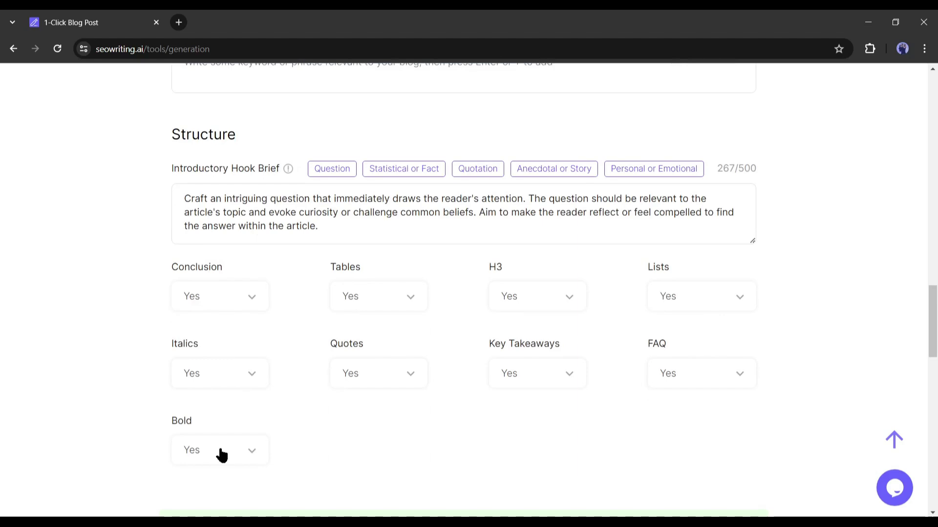
pyautogui.click(525, 377)
pyautogui.click(515, 415)
pyautogui.scroll(-5, 198, 332)
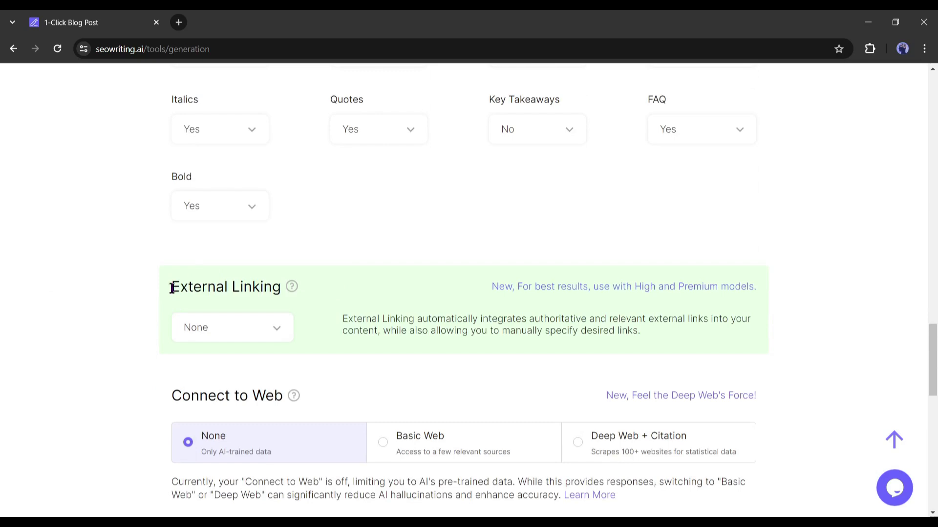
# Set External Linking to Automatic after briefly trying custom URLs.
pyautogui.moveTo(174, 290); pyautogui.dragTo(315, 292)
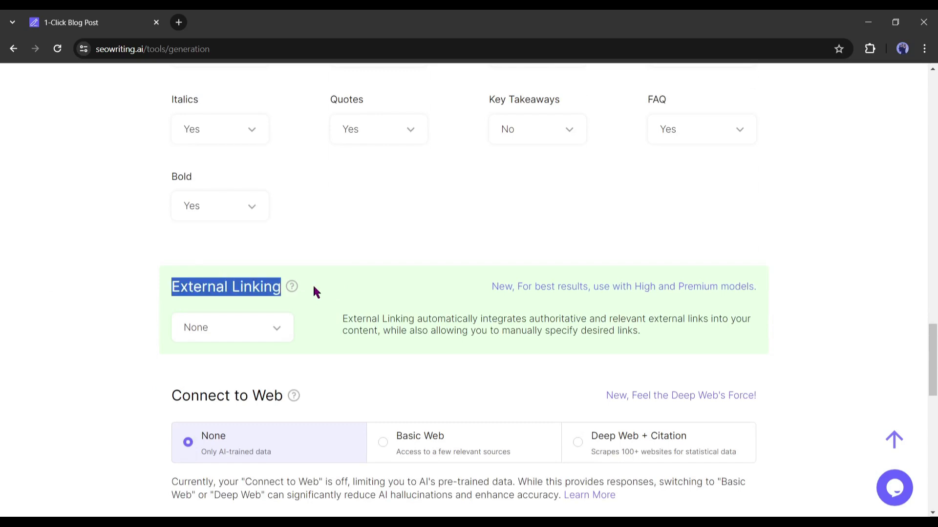
pyautogui.click(360, 287)
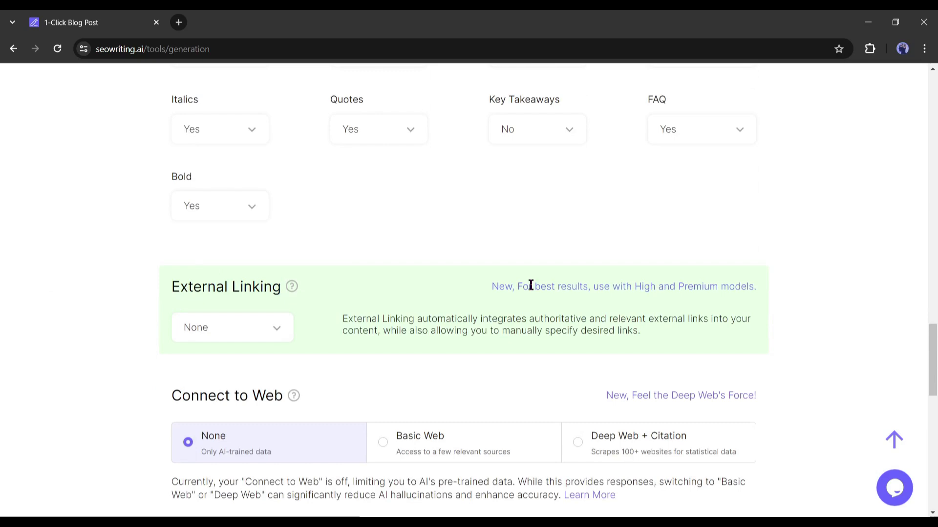
pyautogui.moveTo(530, 285); pyautogui.dragTo(679, 283)
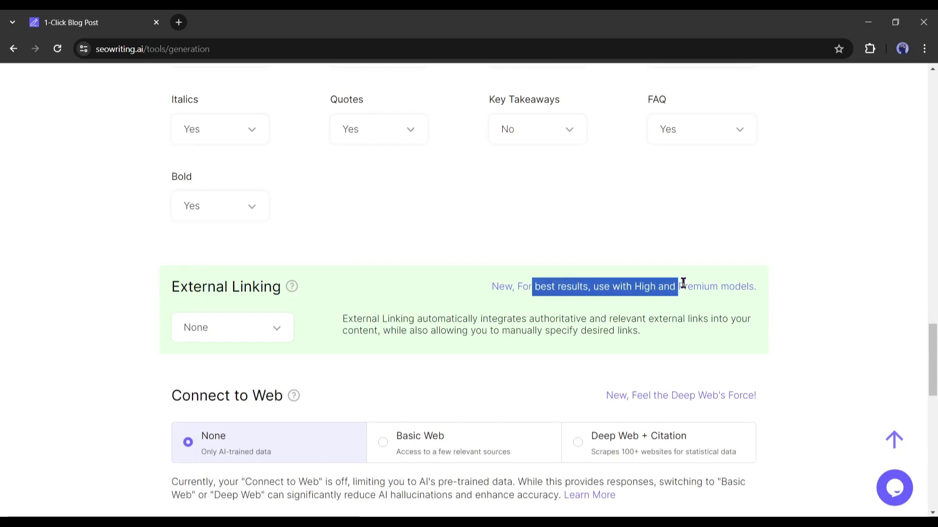
pyautogui.click(694, 284)
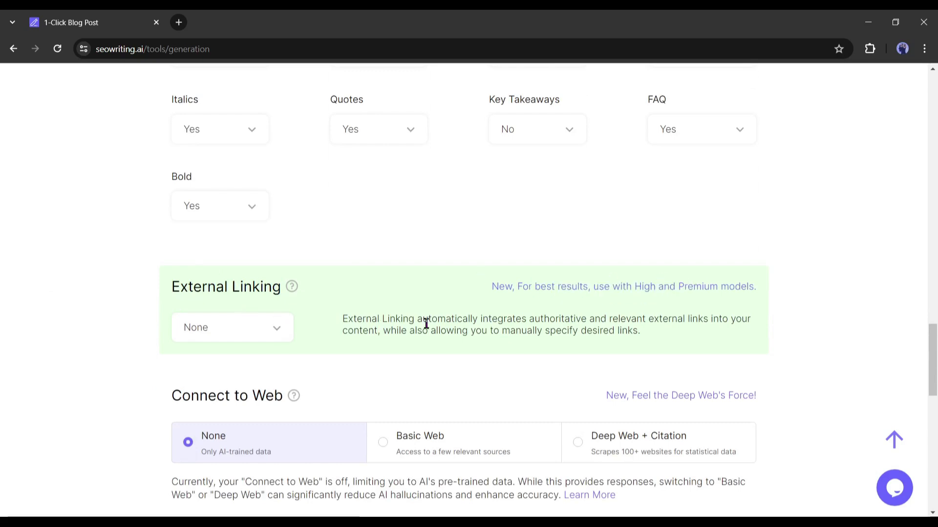
pyautogui.click(267, 338)
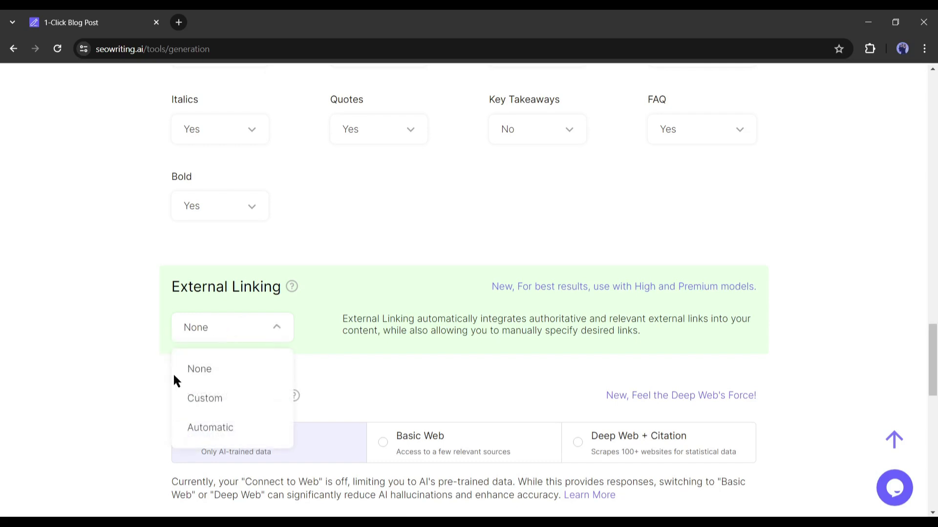
pyautogui.click(226, 401)
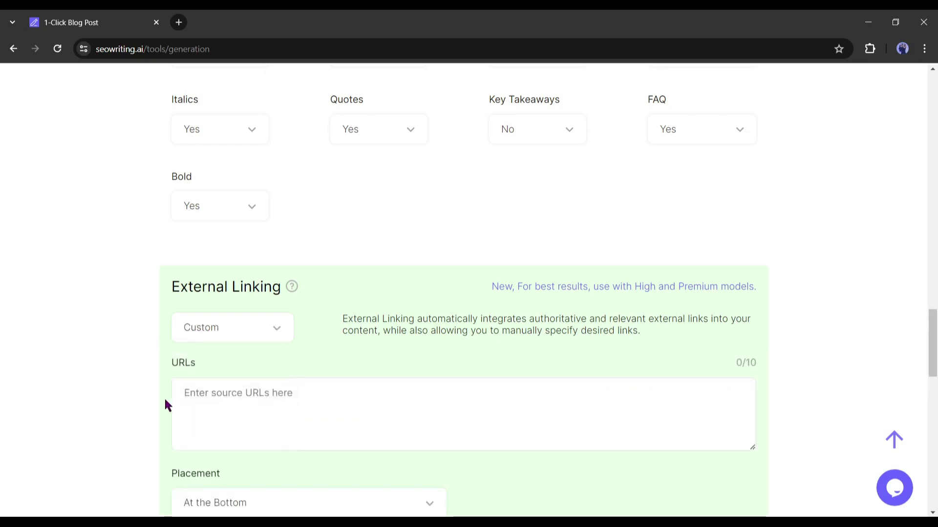
pyautogui.click(291, 388)
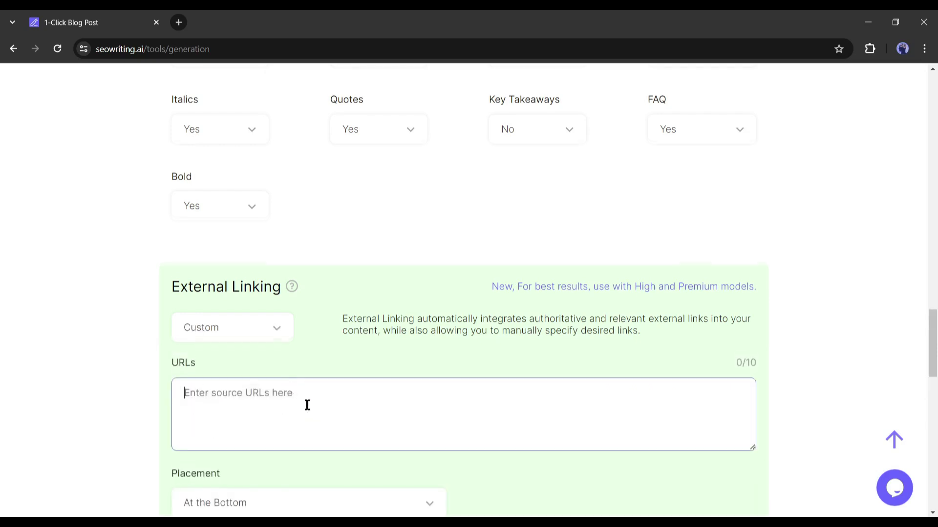
pyautogui.scroll(-4, 305, 406)
pyautogui.scroll(3, 307, 349)
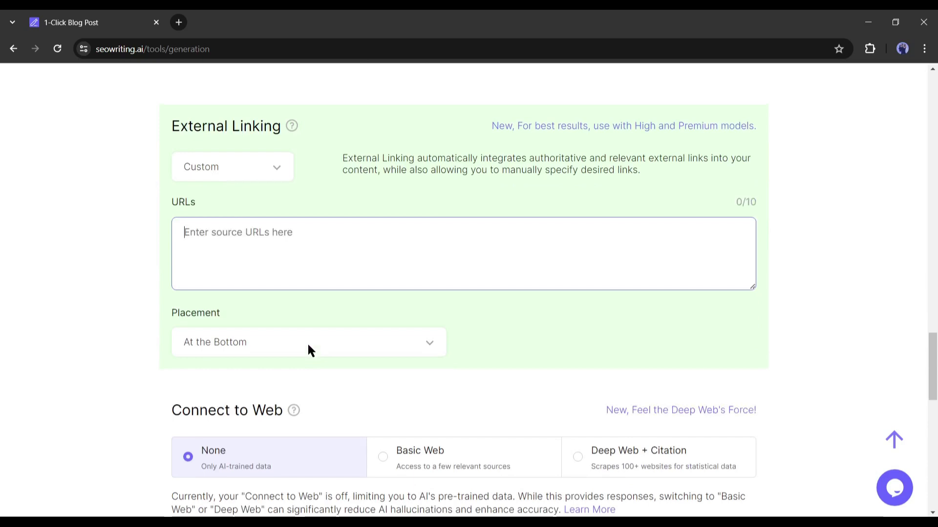
pyautogui.click(264, 272)
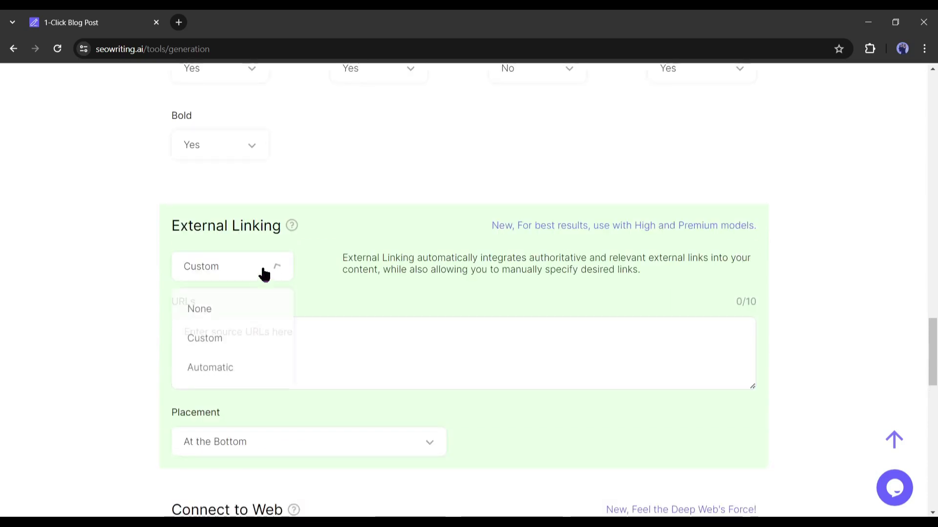
pyautogui.click(219, 374)
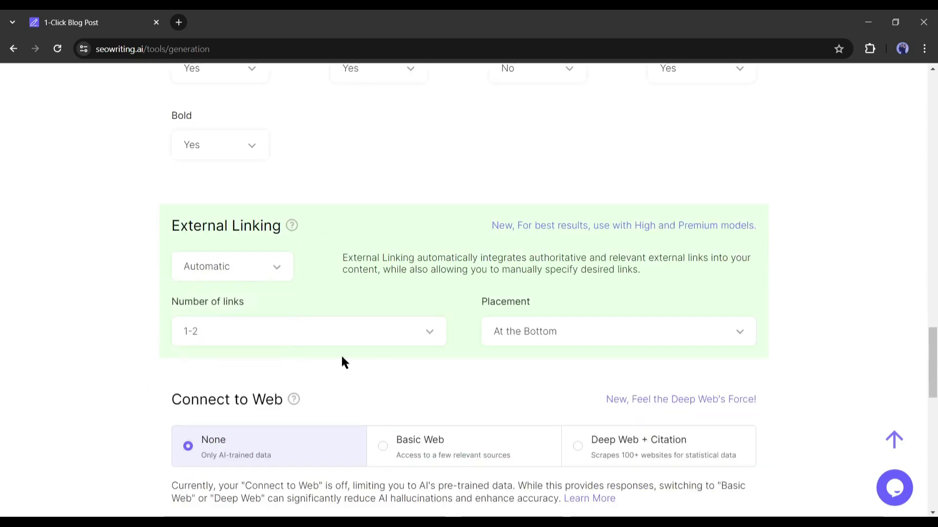
# Use 5-7 external links placed at the bottom of the article.
pyautogui.click(272, 328)
pyautogui.click(222, 432)
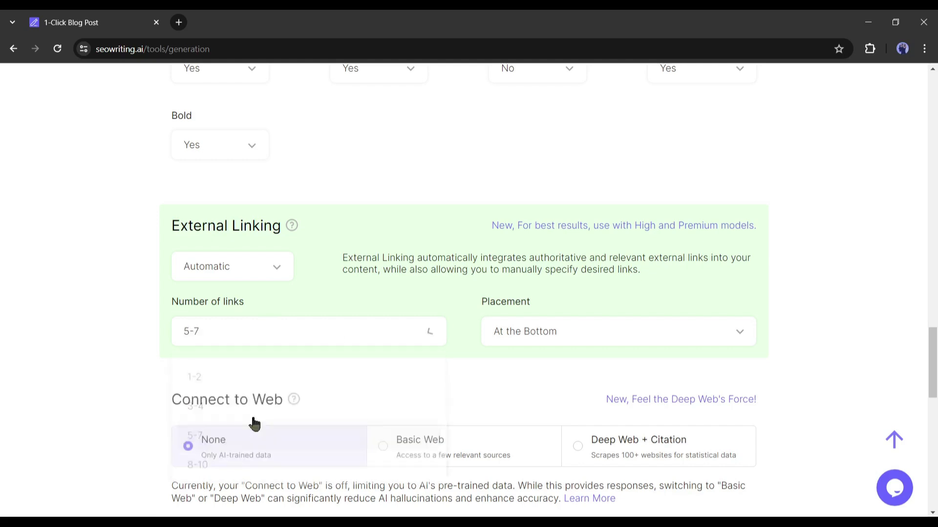
pyautogui.click(606, 327)
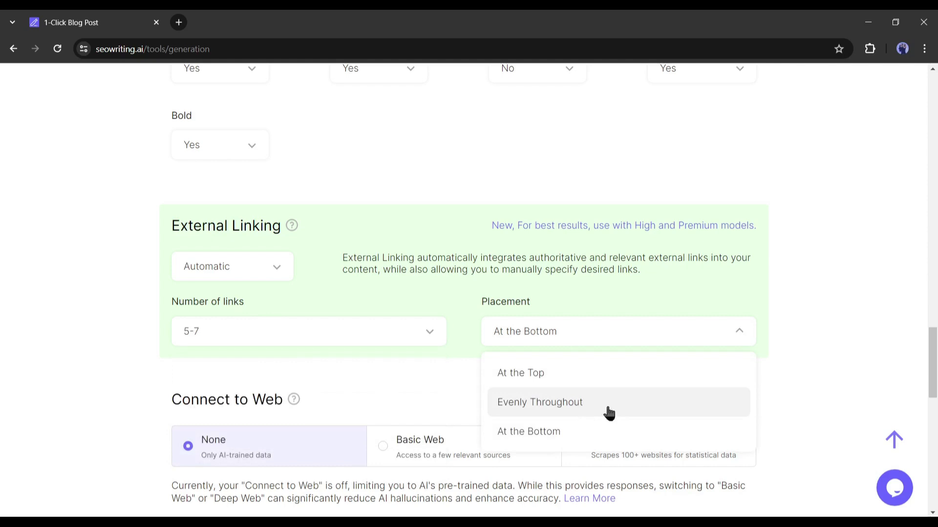
pyautogui.click(539, 432)
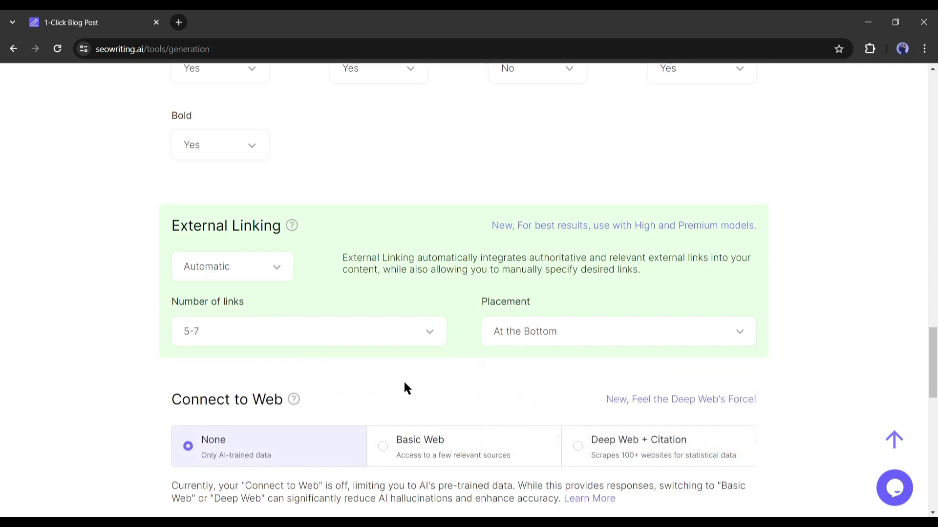
# Connect the article to the web using Deep Web + Citation.
pyautogui.scroll(-2, 403, 380)
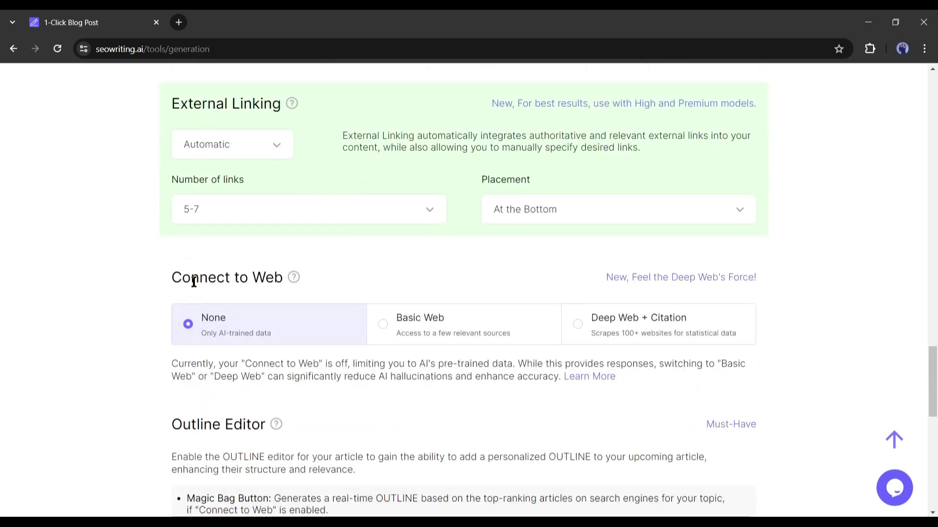
pyautogui.moveTo(174, 278); pyautogui.dragTo(293, 278)
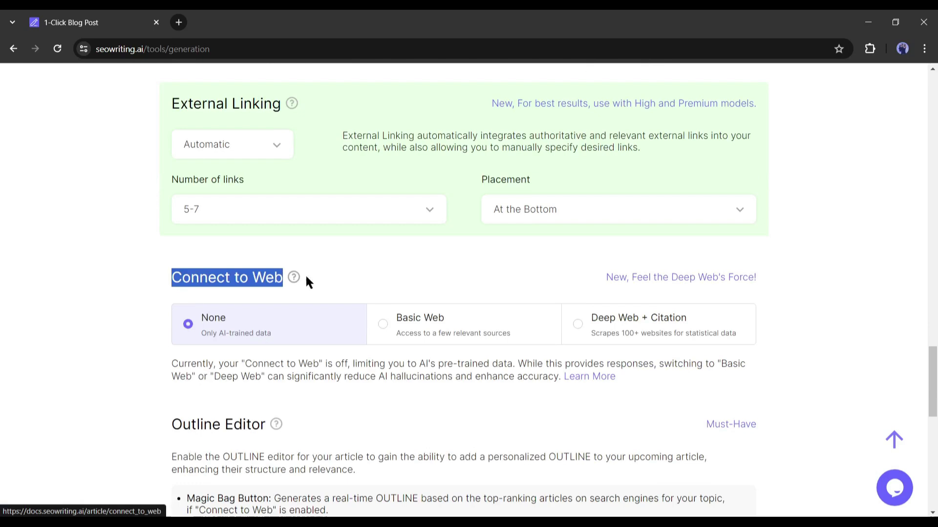
pyautogui.click(344, 286)
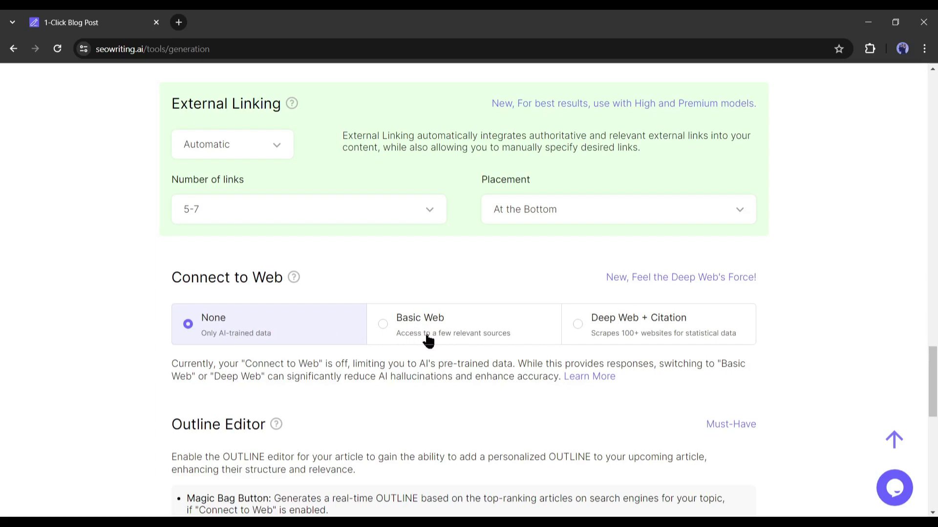
pyautogui.click(432, 341)
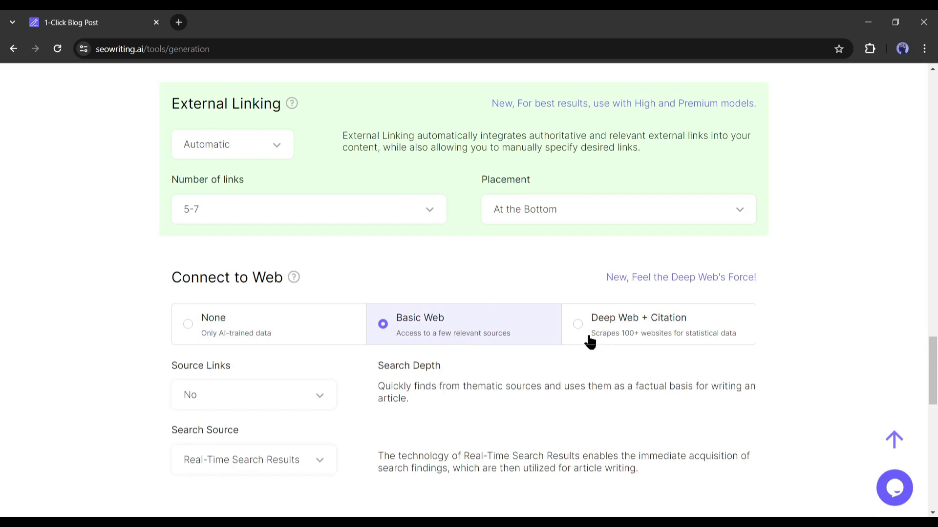
pyautogui.click(611, 339)
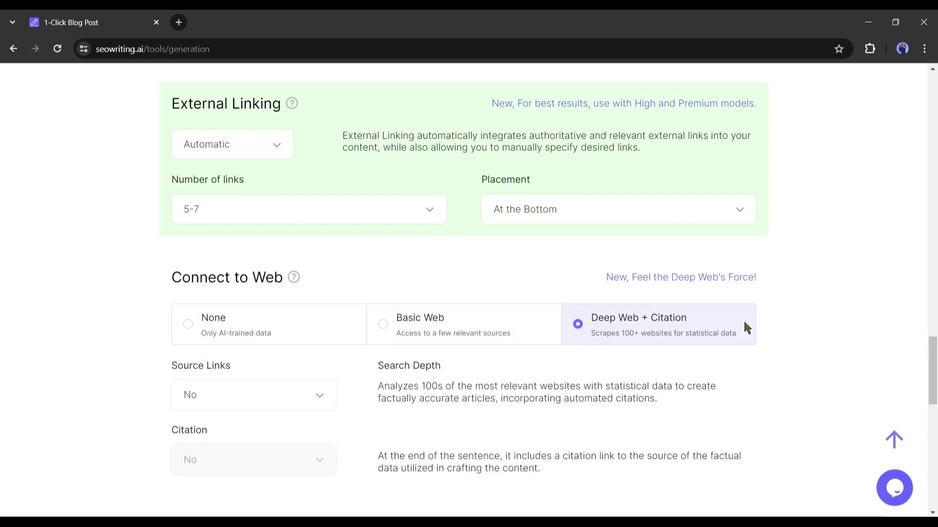
# Switch both Source Links and Citation to Yes.
pyautogui.scroll(-1, 539, 359)
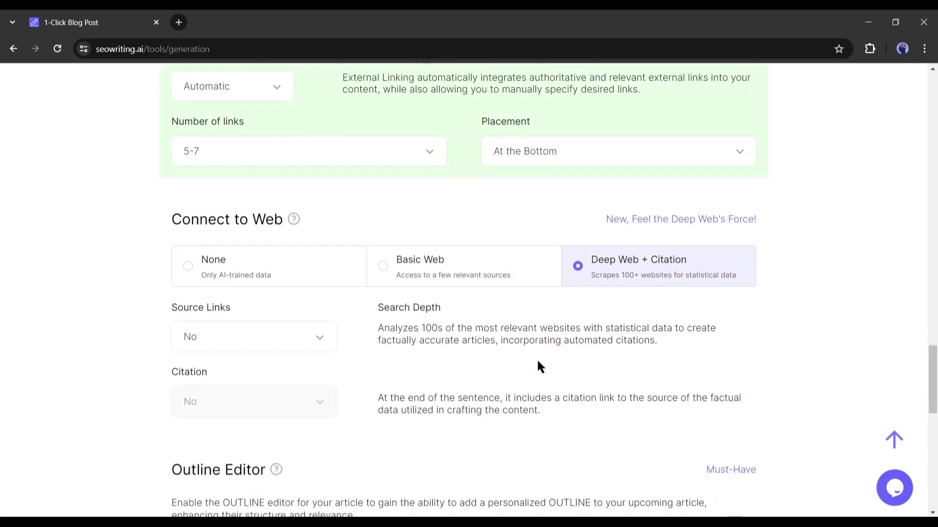
pyautogui.scroll(-1, 481, 361)
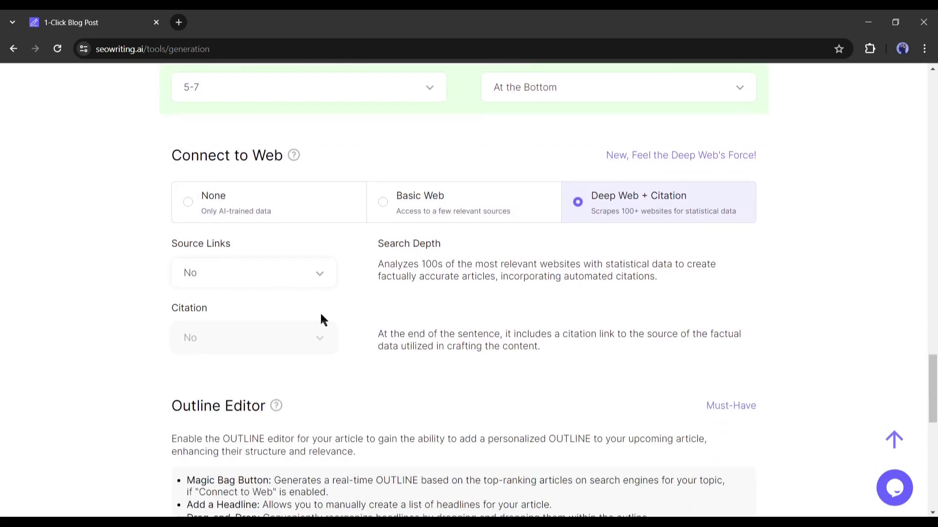
pyautogui.click(299, 278)
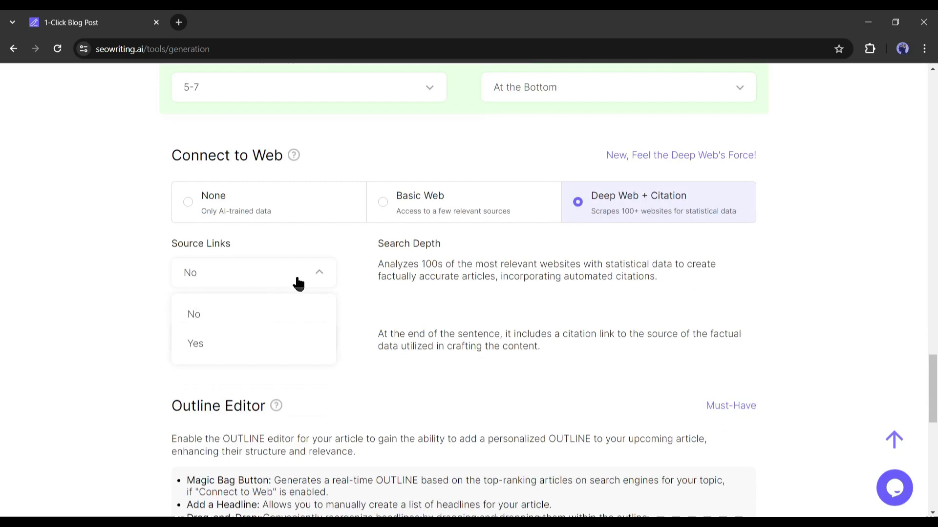
pyautogui.click(208, 343)
pyautogui.click(275, 346)
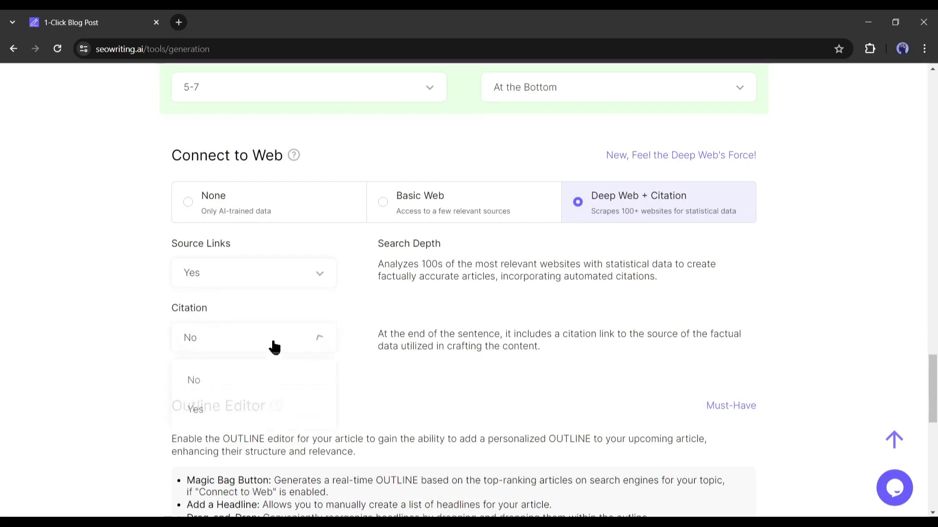
pyautogui.click(211, 408)
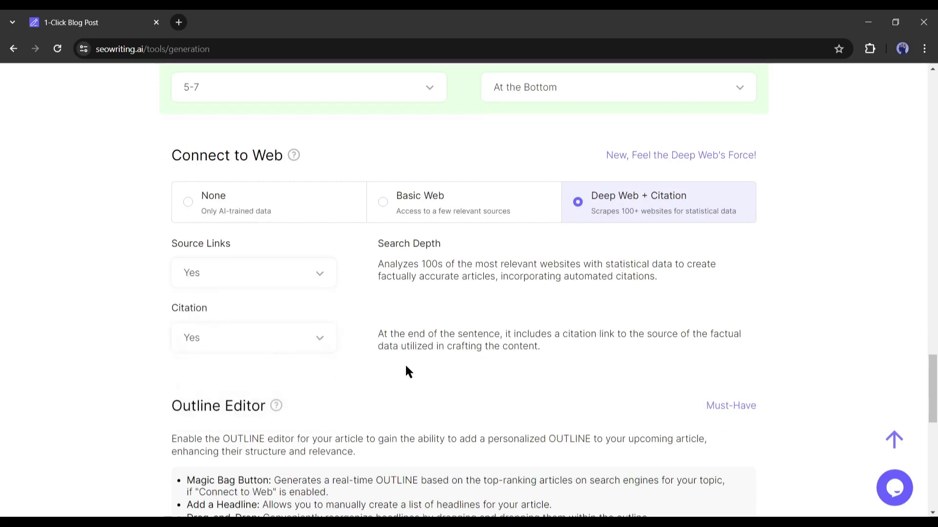
# Enable the Outline editor and generate an H1/H2/H3 outline ending in a Conclusion for the AI video generators article.
pyautogui.scroll(-5, 406, 366)
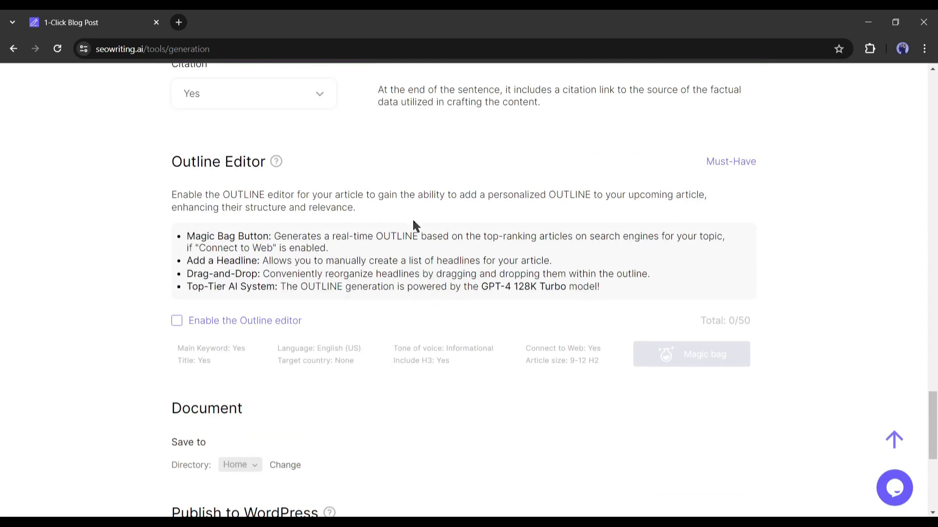
pyautogui.click(177, 322)
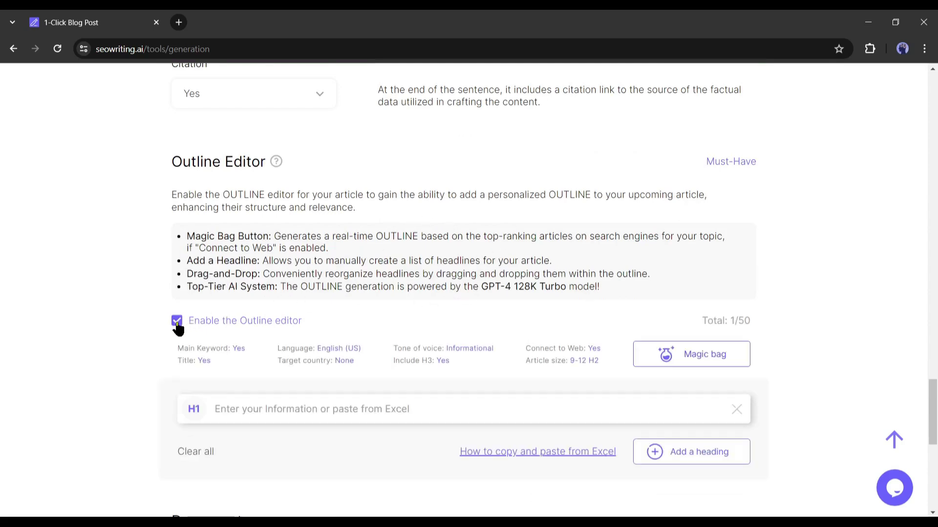
pyautogui.scroll(-3, 378, 371)
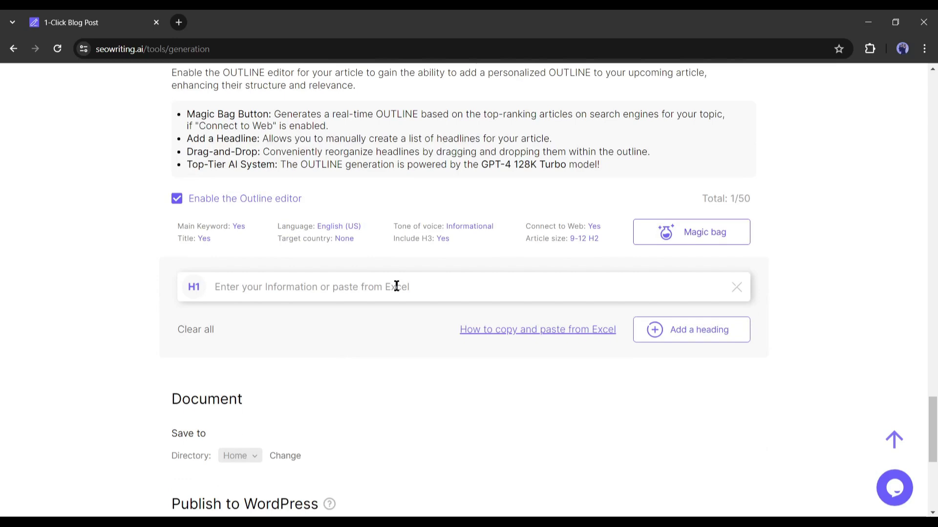
pyautogui.moveTo(658, 344)
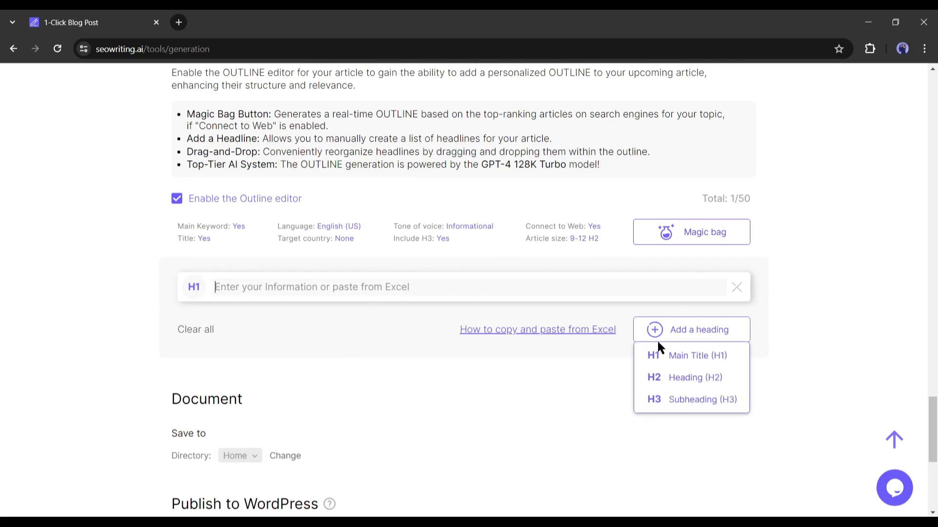
pyautogui.click(693, 233)
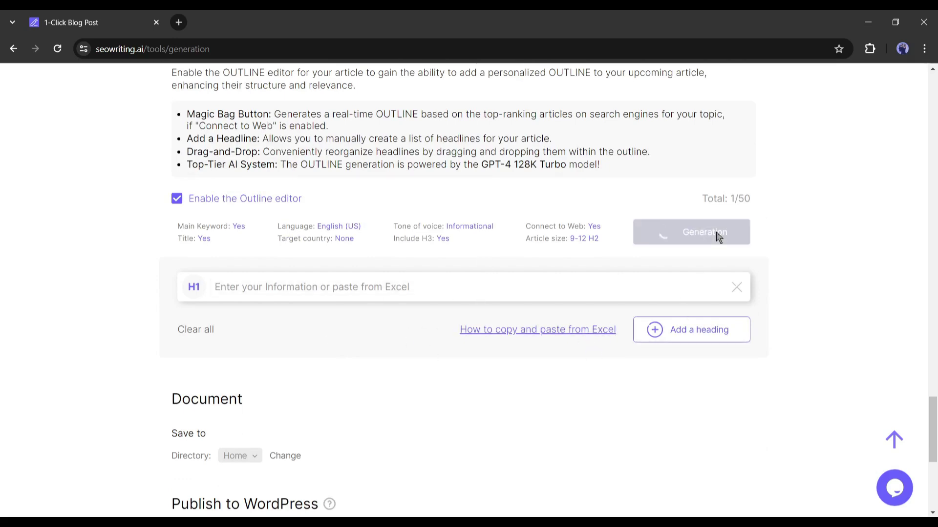
pyautogui.scroll(-6, 335, 342)
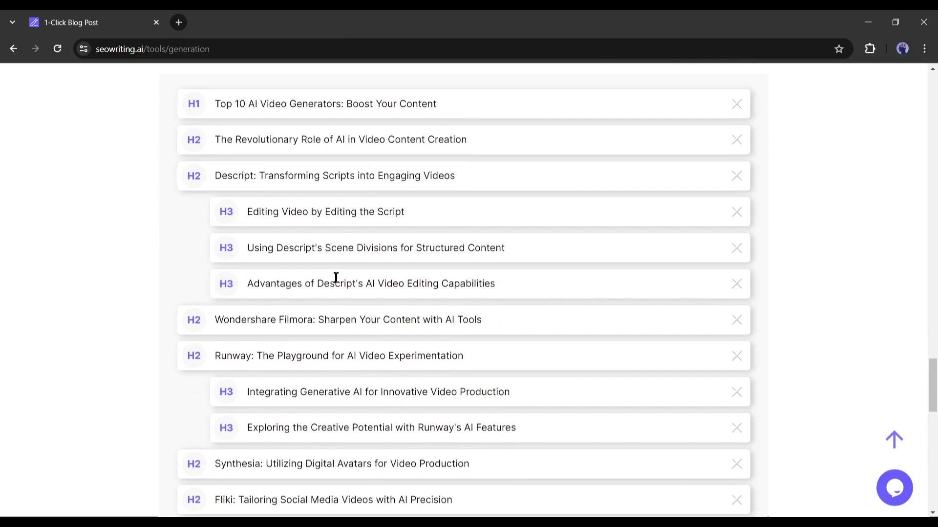
pyautogui.scroll(-11, 312, 307)
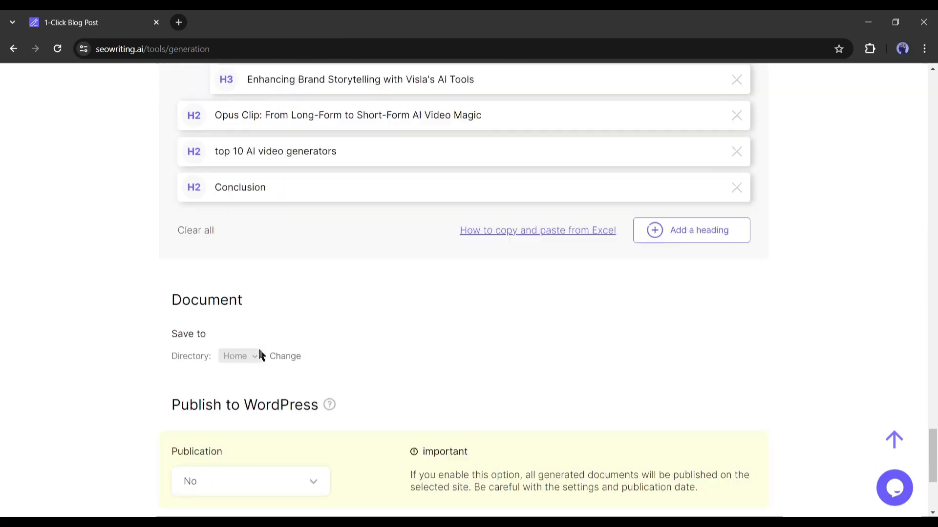
pyautogui.scroll(3, 374, 298)
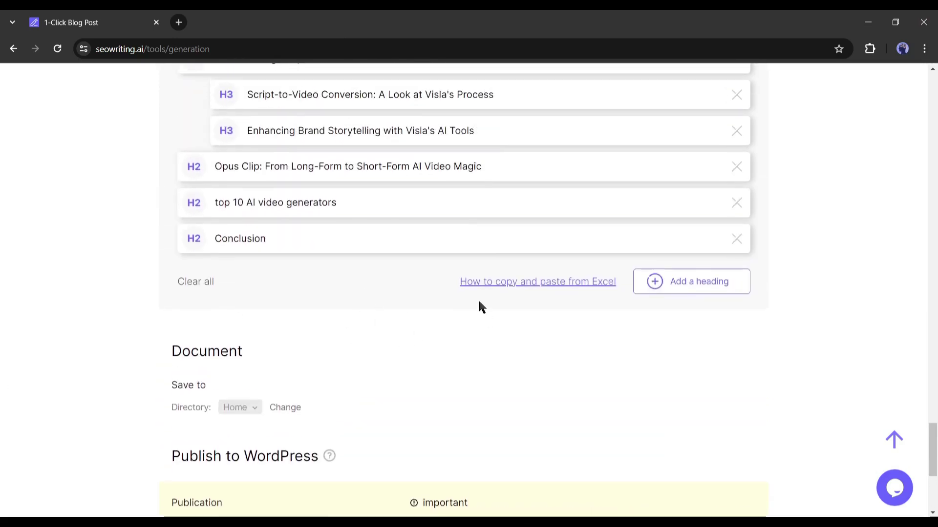
pyautogui.scroll(-4, 324, 353)
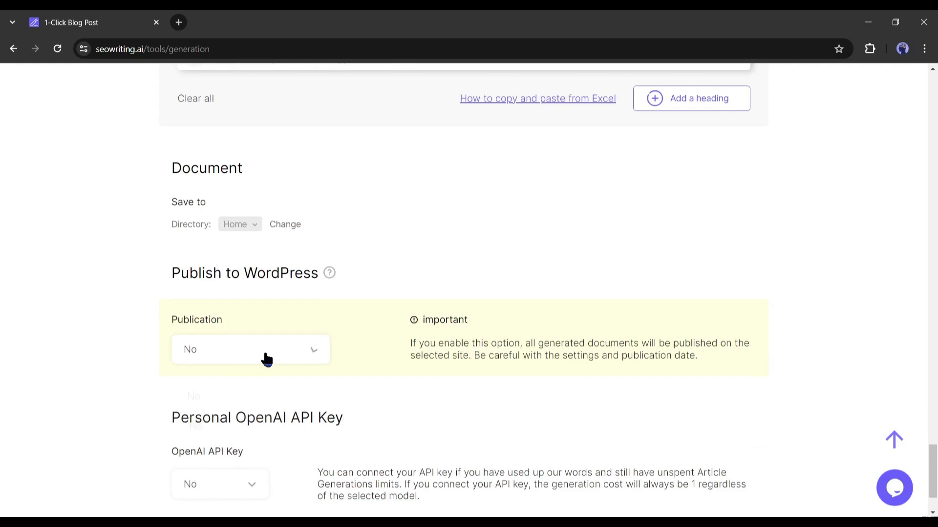
pyautogui.click(269, 358)
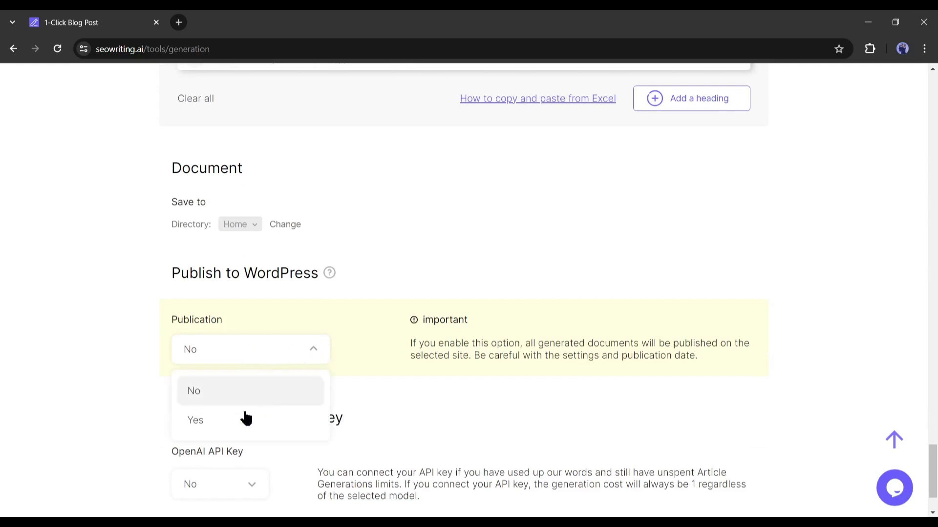
pyautogui.click(234, 422)
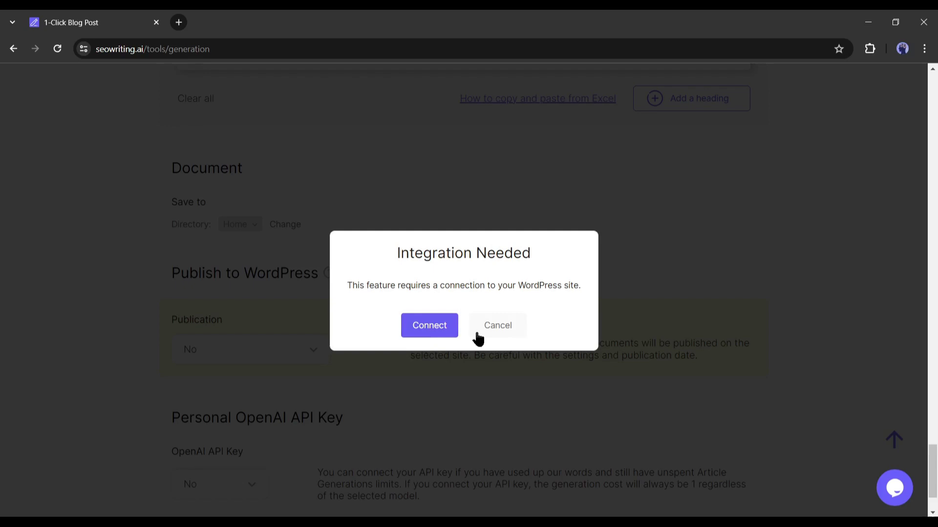
pyautogui.click(430, 328)
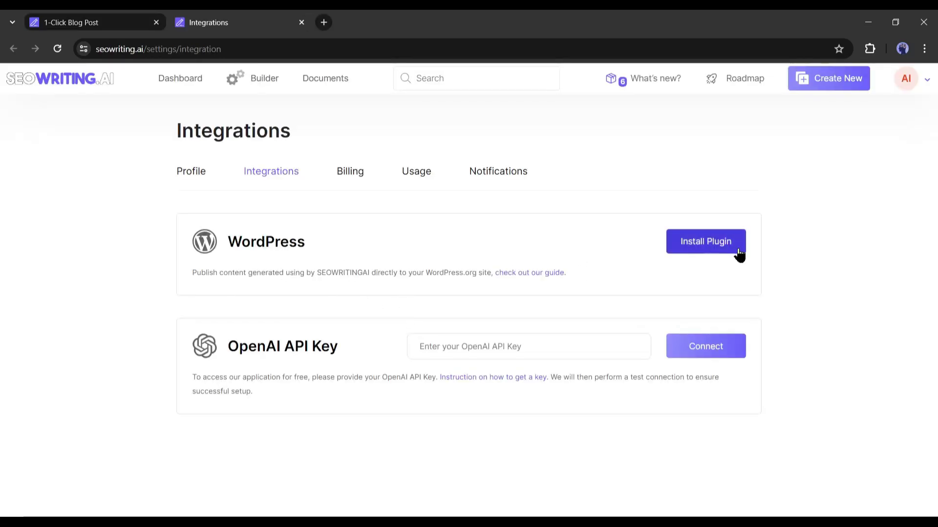
pyautogui.click(301, 23)
pyautogui.click(495, 326)
pyautogui.scroll(-2, 360, 328)
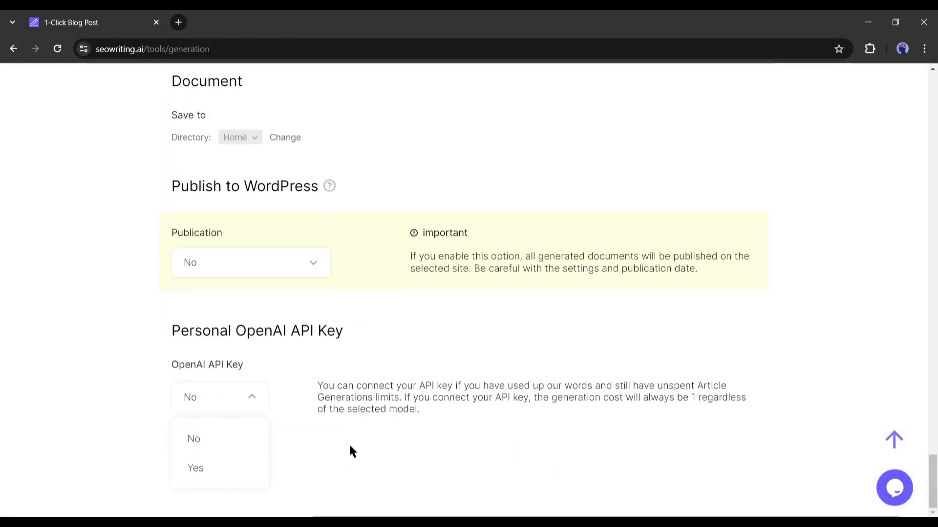
# Keep the API key option at No and run generation of the Top 10 AI Video Generators article.
pyautogui.click(379, 451)
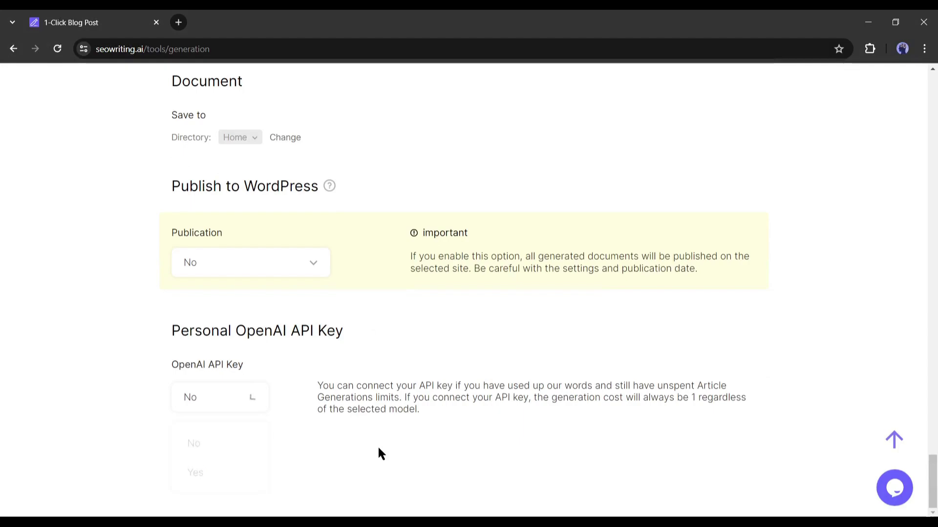
pyautogui.scroll(2, 359, 406)
pyautogui.scroll(20, 361, 394)
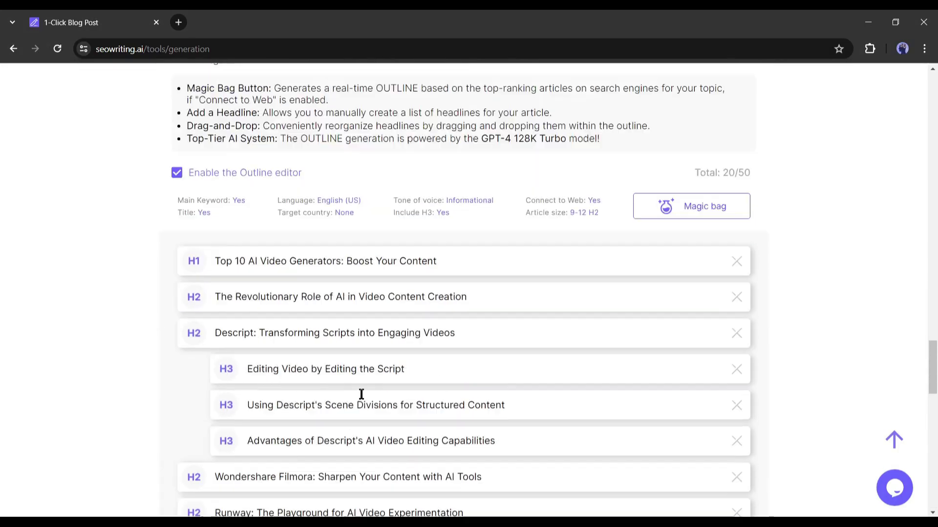
pyautogui.scroll(20, 362, 394)
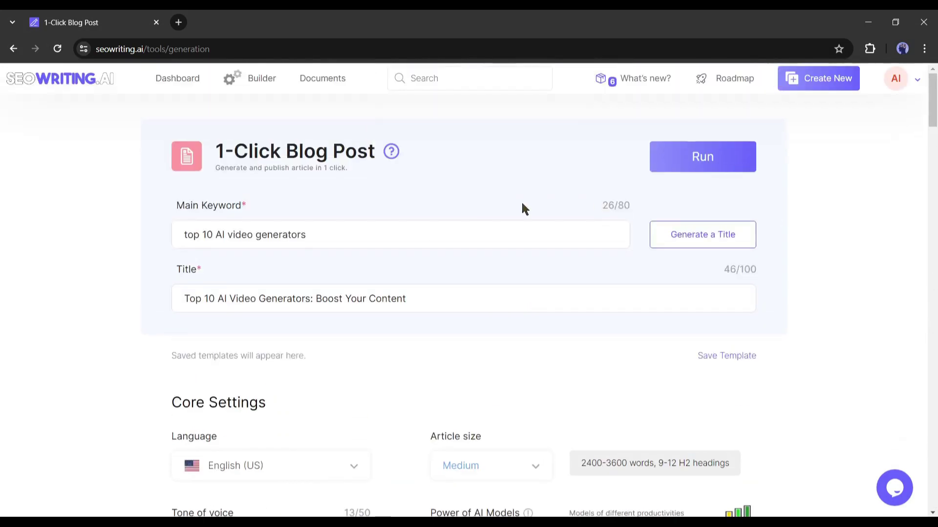
pyautogui.click(666, 165)
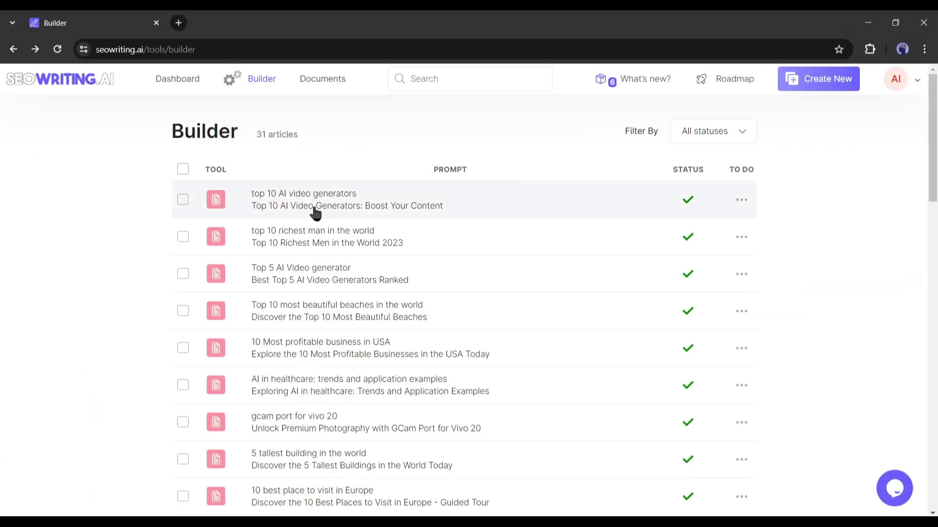
# Review the 3361-word AI video generators article down to its source links, then return to the title.
pyautogui.click(315, 211)
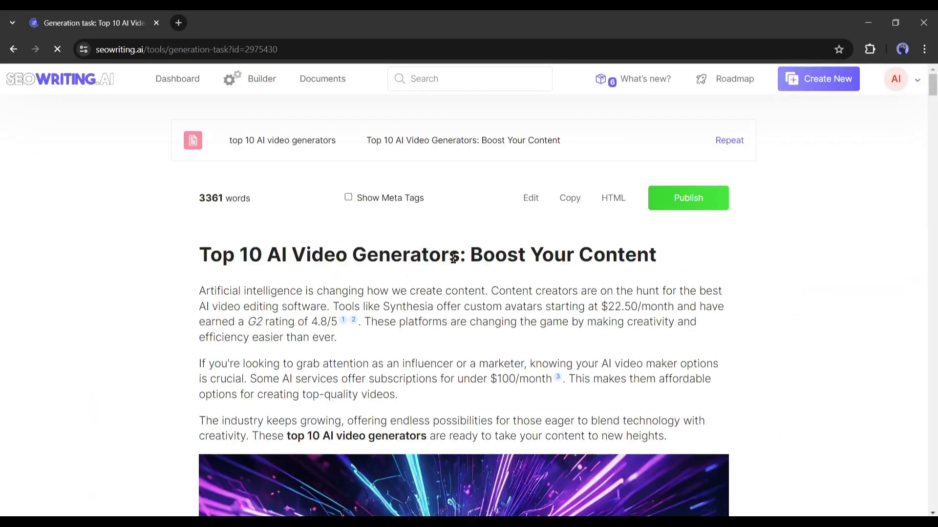
pyautogui.scroll(-15, 453, 258)
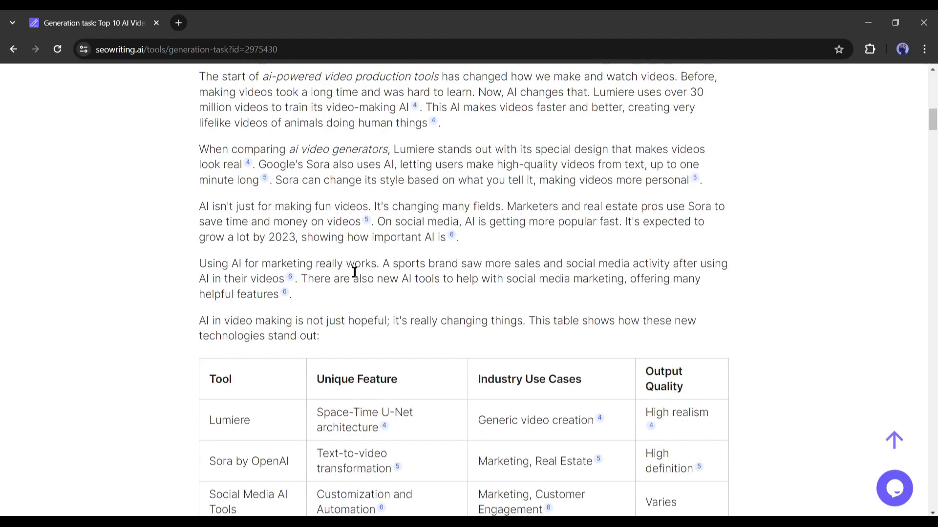
pyautogui.scroll(-2, 355, 272)
pyautogui.scroll(-15, 194, 349)
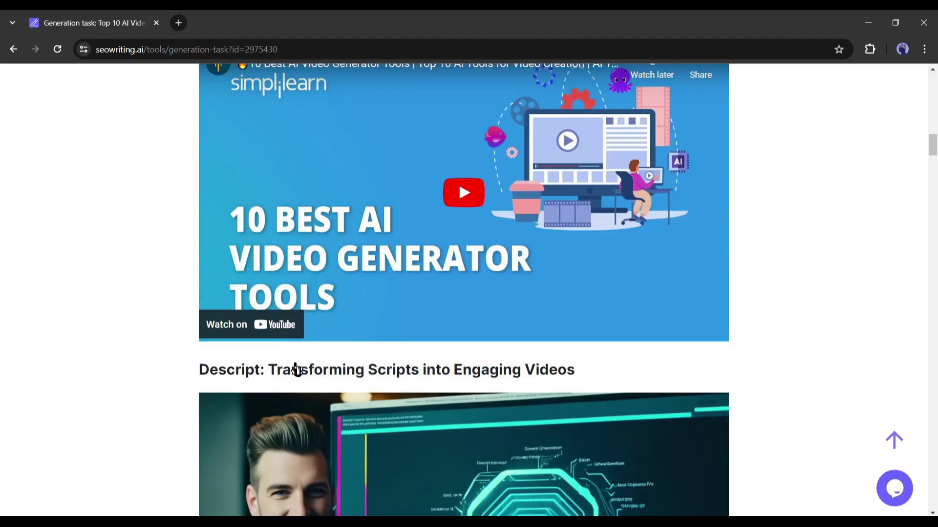
pyautogui.scroll(-11, 243, 237)
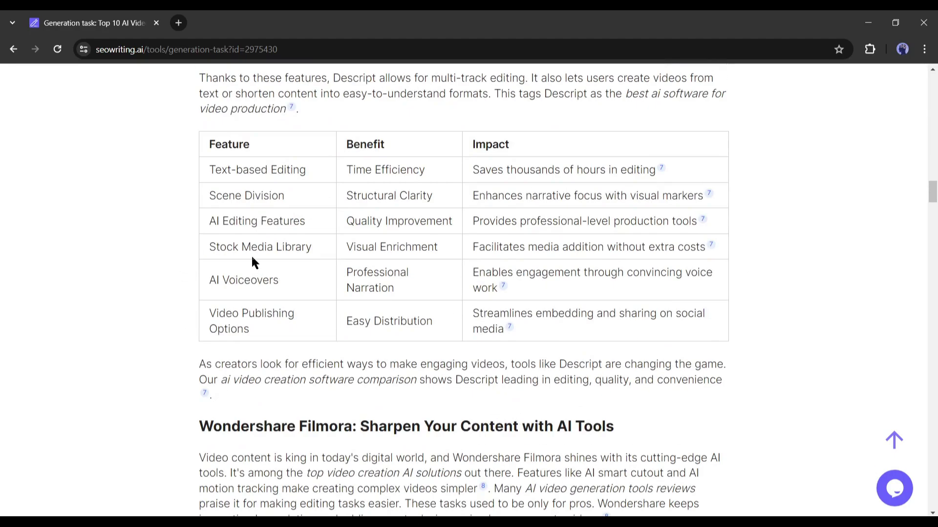
pyautogui.scroll(-14, 231, 321)
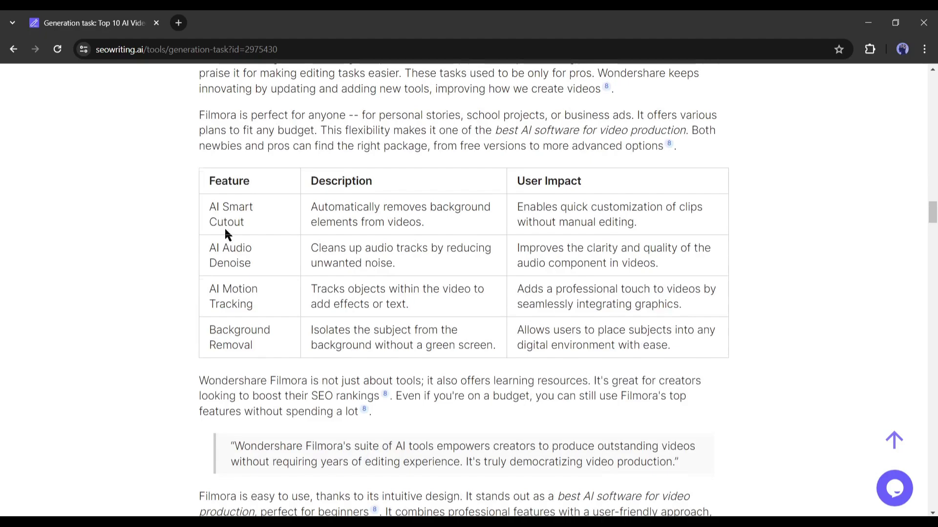
pyautogui.scroll(-20, 324, 240)
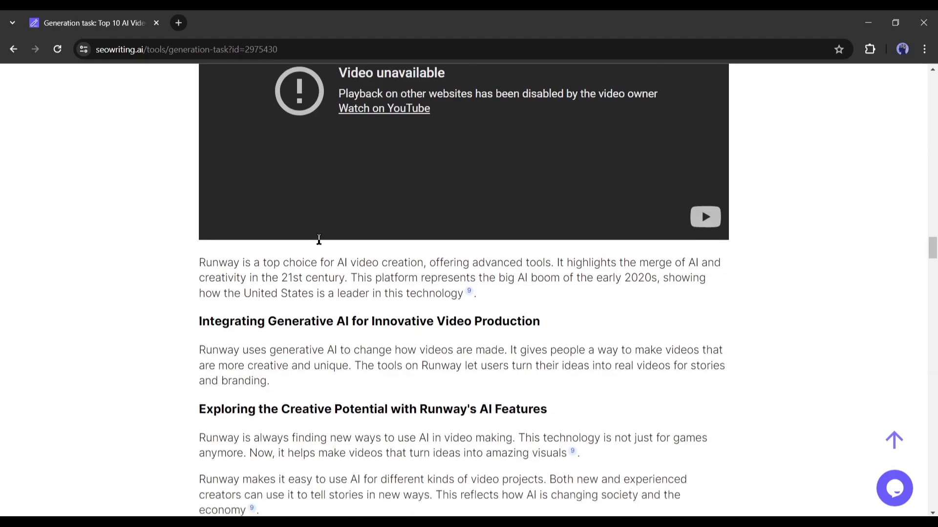
pyautogui.scroll(-20, 318, 236)
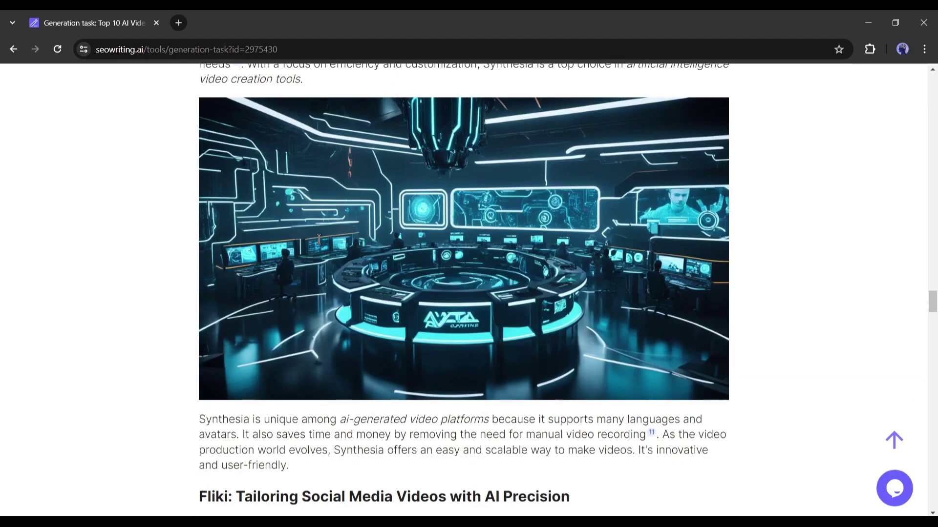
pyautogui.scroll(-18, 307, 276)
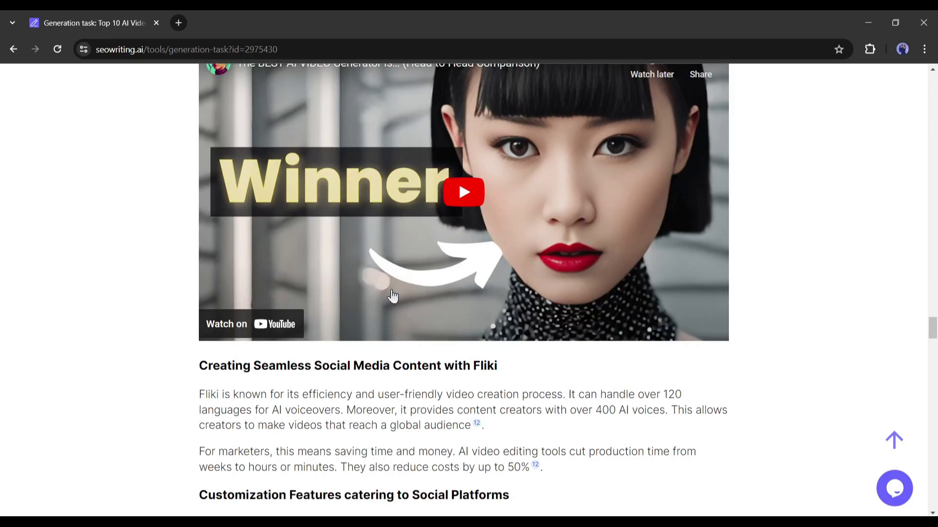
pyautogui.scroll(-9, 392, 295)
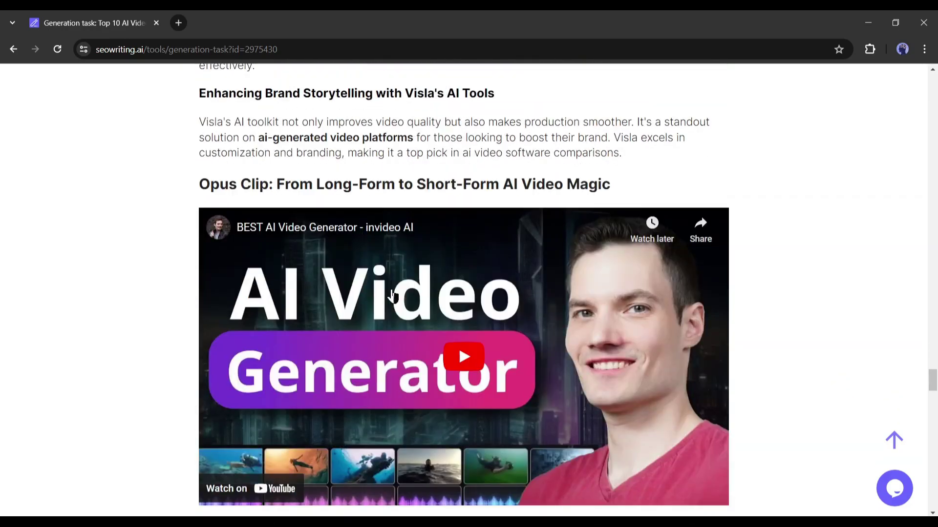
pyautogui.scroll(-20, 355, 323)
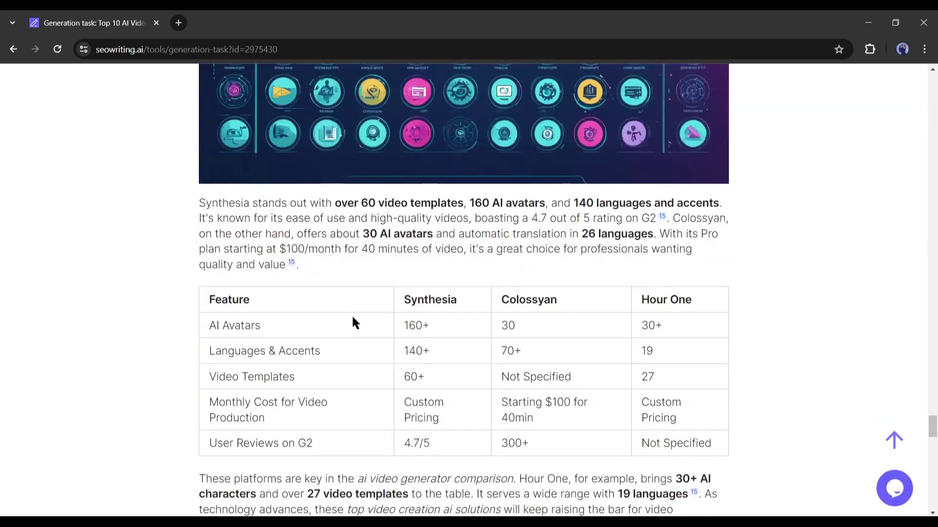
pyautogui.scroll(-20, 355, 324)
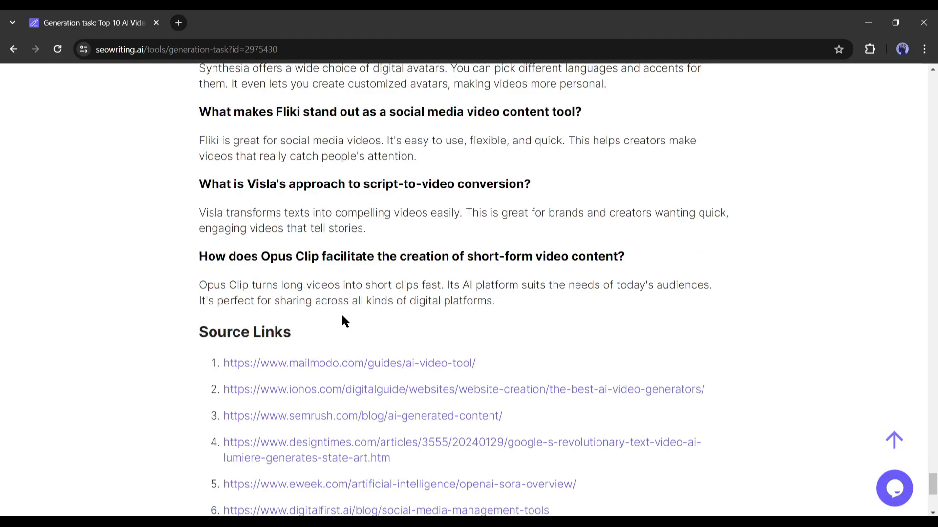
pyautogui.press('Home')
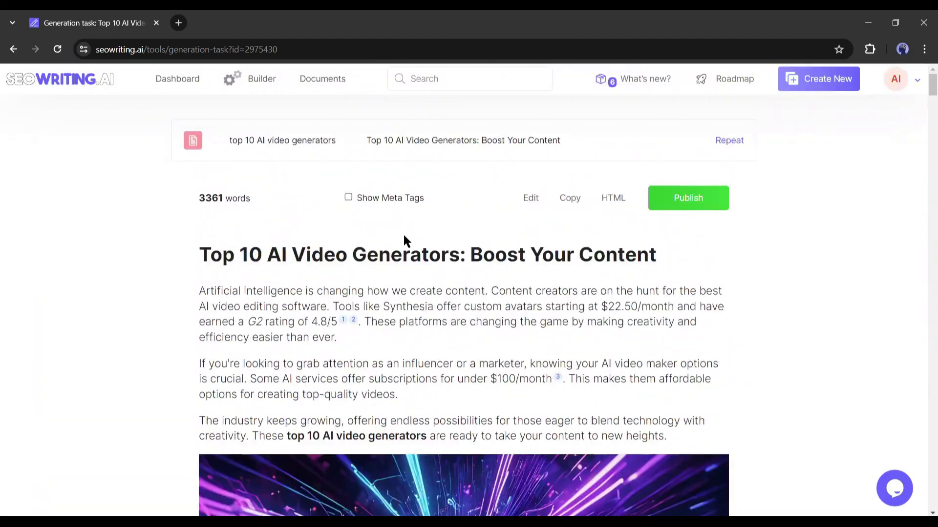
# Queue the washer articles for Bulk Article Generation using the sheet's Title and Keywords columns.
pyautogui.click(801, 79)
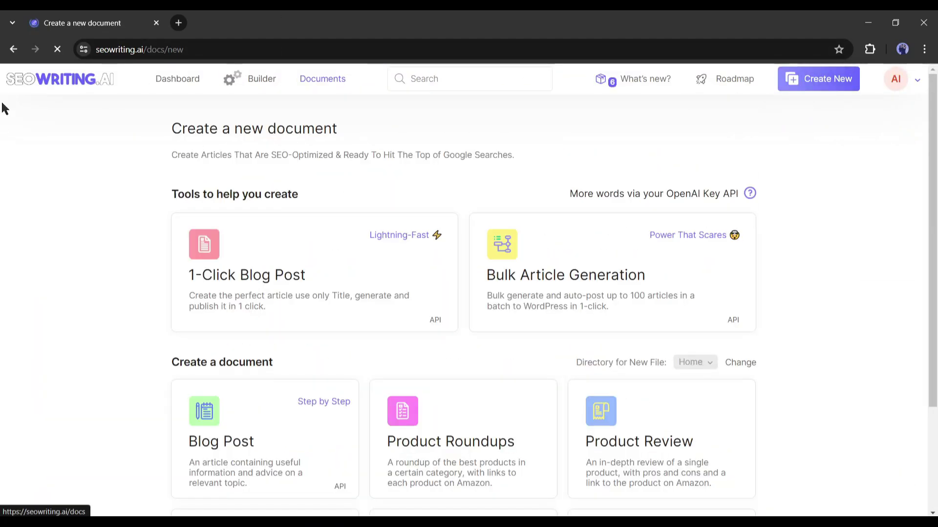
pyautogui.click(616, 288)
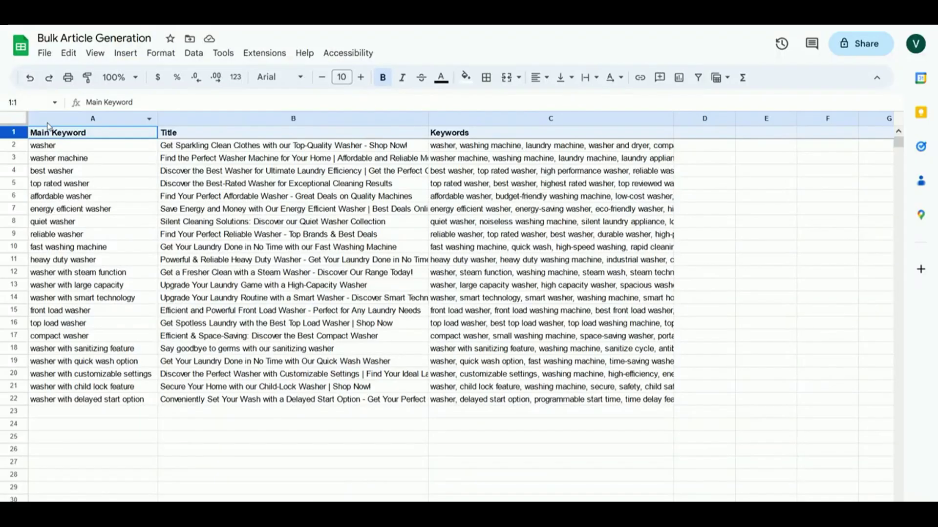
pyautogui.click(344, 122)
pyautogui.click(473, 120)
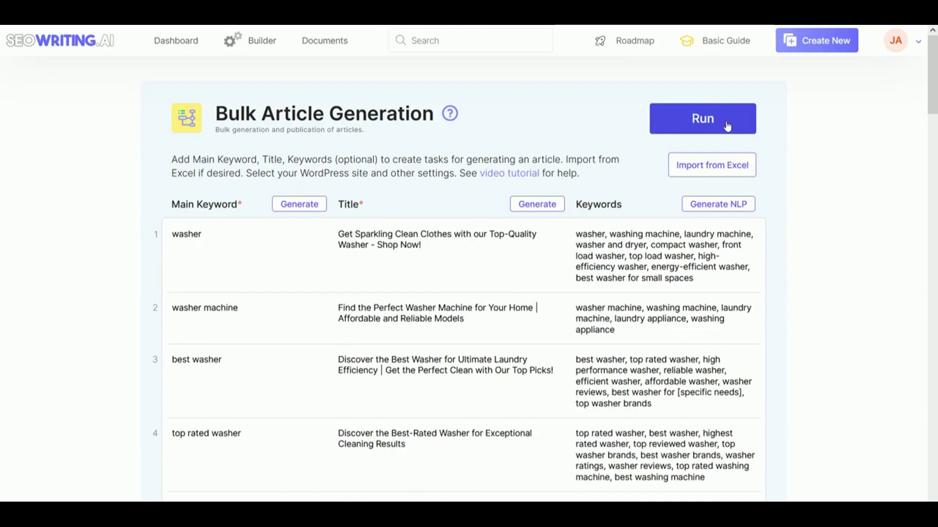
pyautogui.click(727, 126)
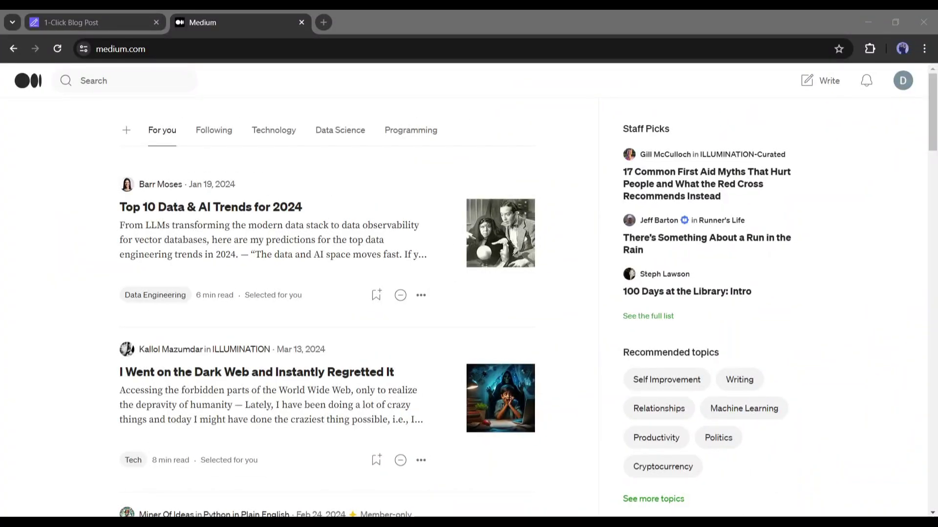
# Copy the generated AI video generators article and paste it into a new Medium story.
pyautogui.click(807, 82)
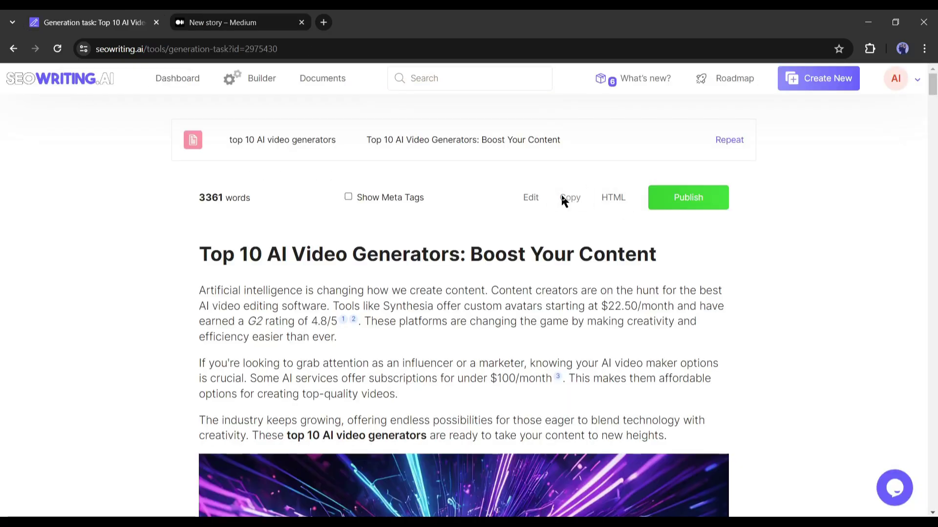
pyautogui.click(567, 197)
pyautogui.hotkey('ctrl', '2')
pyautogui.hotkey('ctrl', 'v')
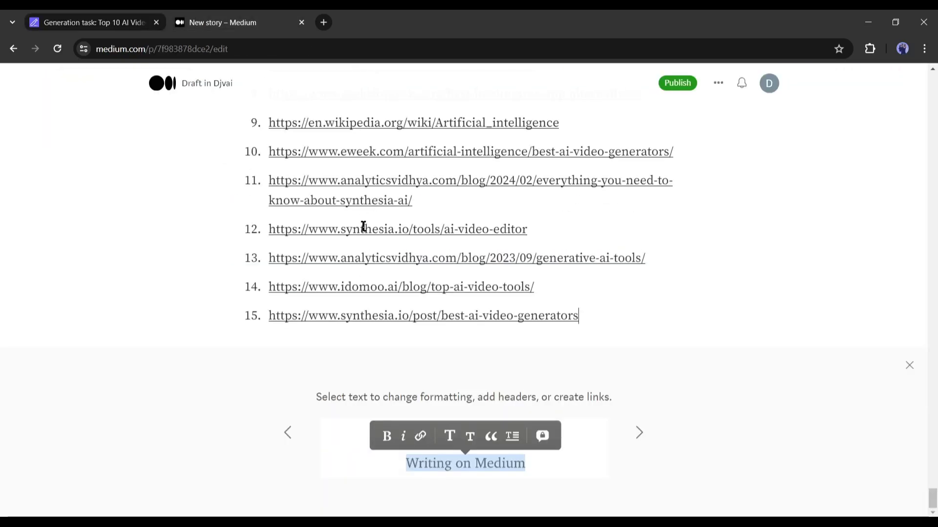
pyautogui.scroll(10, 363, 226)
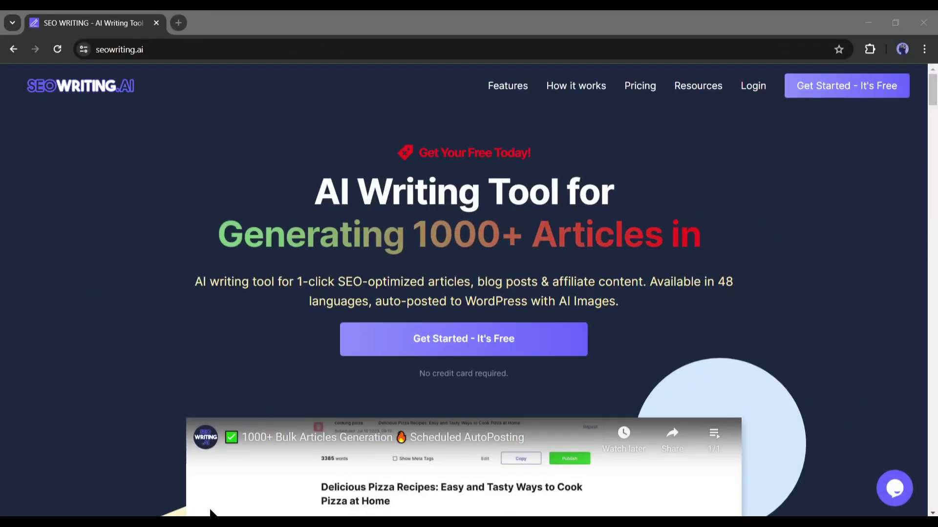
# Scroll the homepage to the pricing plans: Free $0, Starter $14/month, Professional $59/month.
pyautogui.scroll(-7, 782, 252)
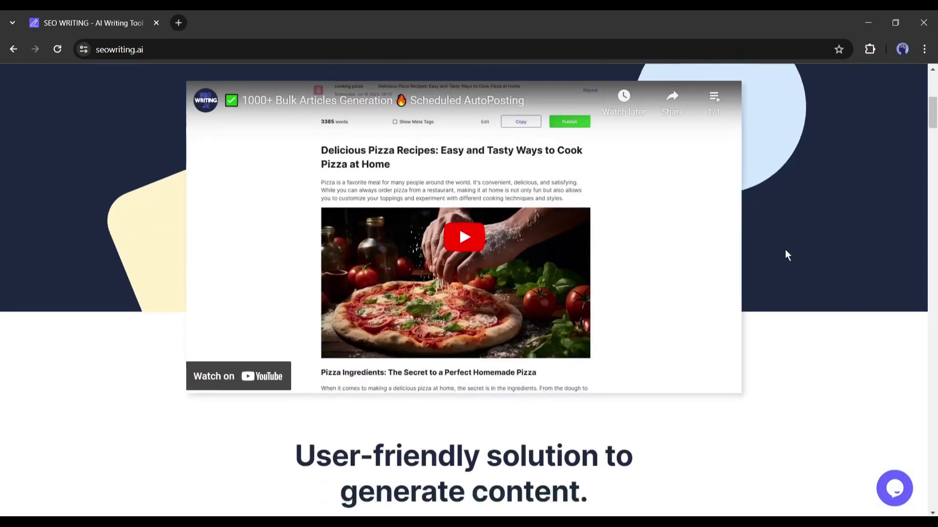
pyautogui.scroll(-15, 786, 255)
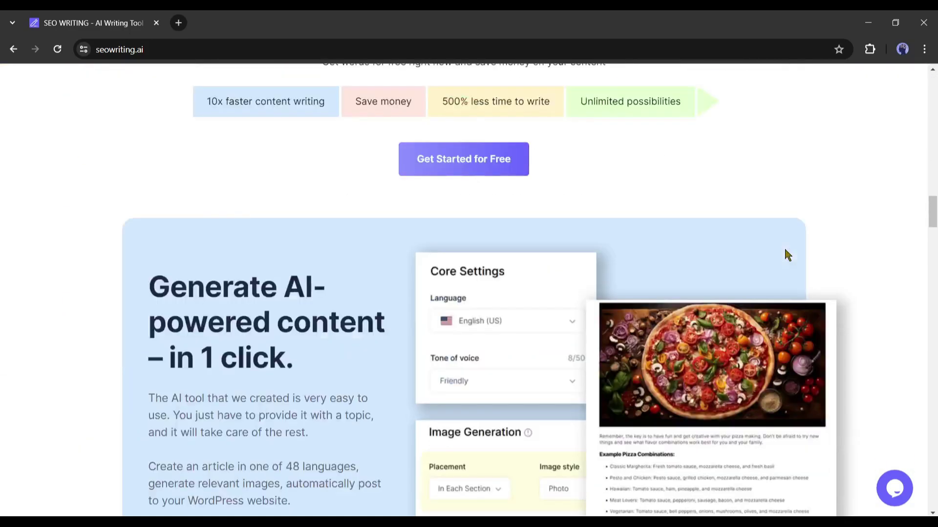
pyautogui.scroll(-12, 787, 255)
pyautogui.scroll(9, 850, 251)
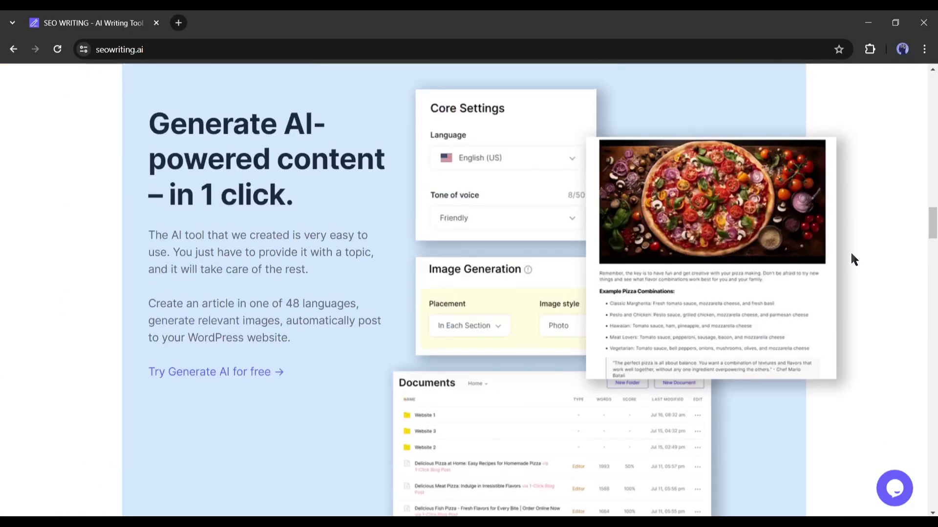
pyautogui.scroll(8, 851, 251)
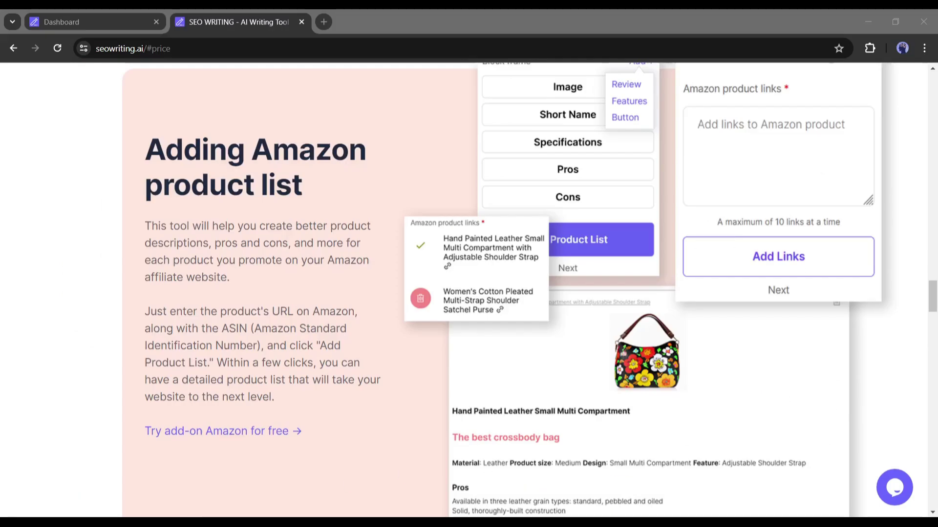
pyautogui.scroll(-15, 369, 382)
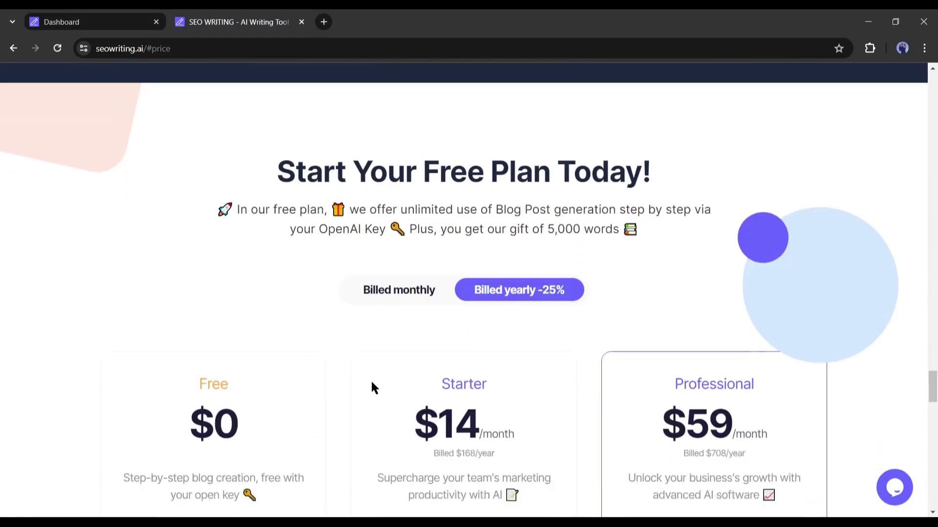
pyautogui.scroll(-4, 372, 383)
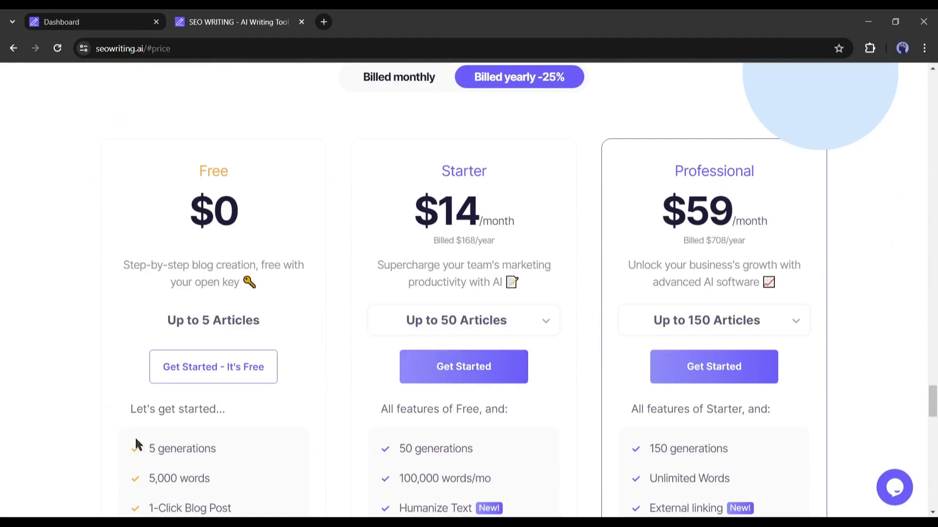
pyautogui.moveTo(140, 445); pyautogui.dragTo(224, 472)
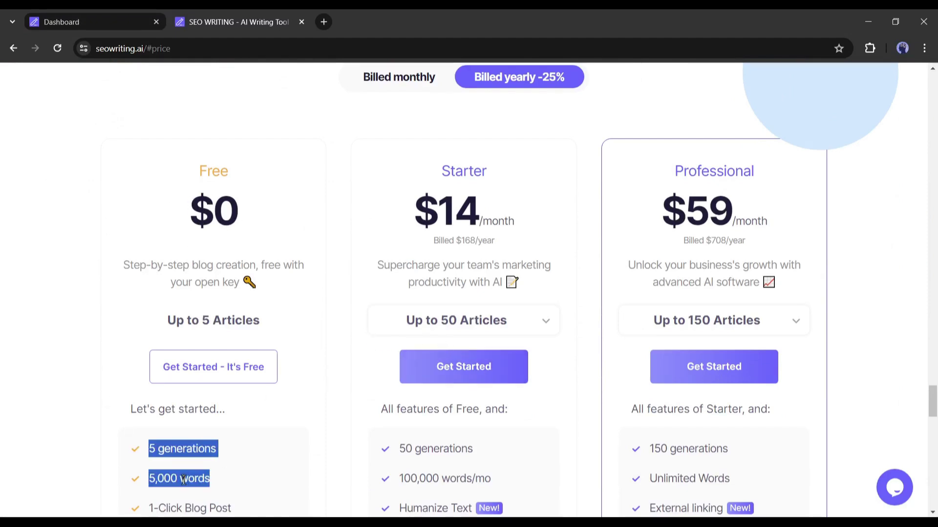
pyautogui.moveTo(332, 209); pyautogui.dragTo(531, 213)
pyautogui.click(553, 225)
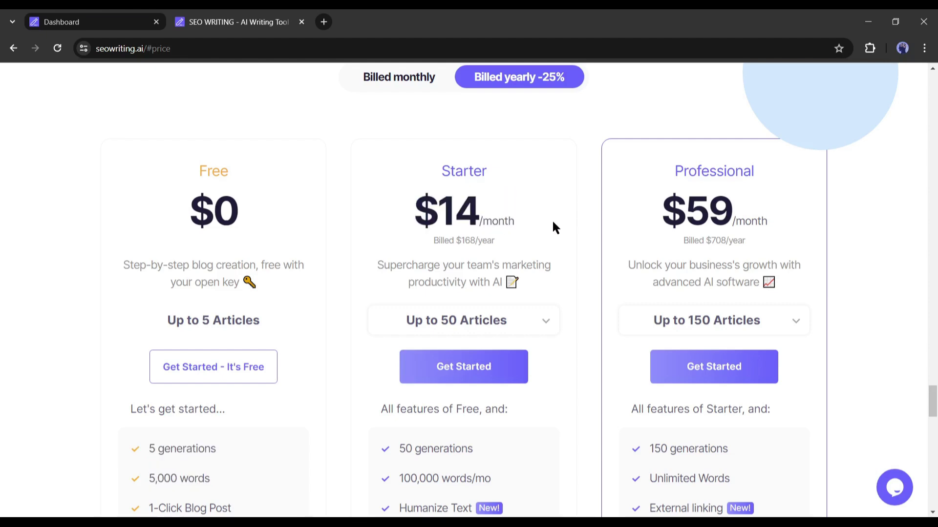
pyautogui.scroll(-4, 512, 262)
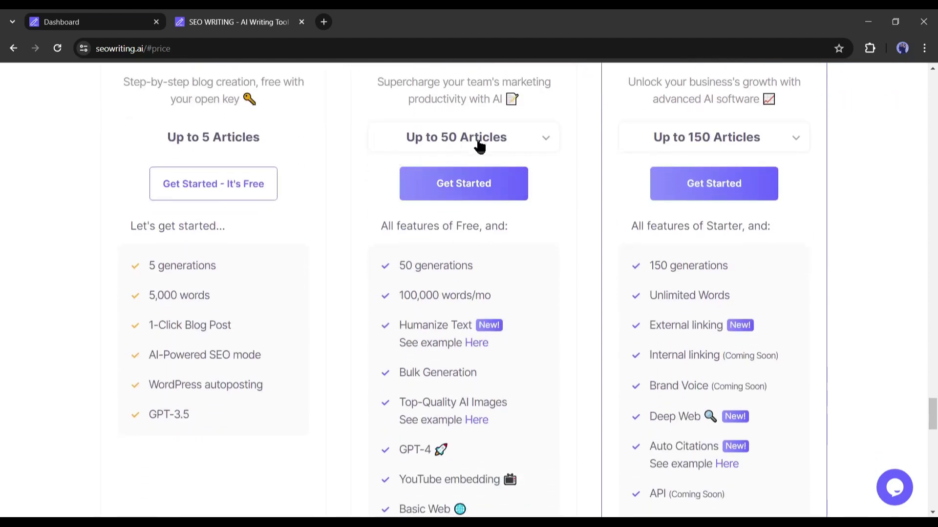
pyautogui.scroll(-1, 505, 444)
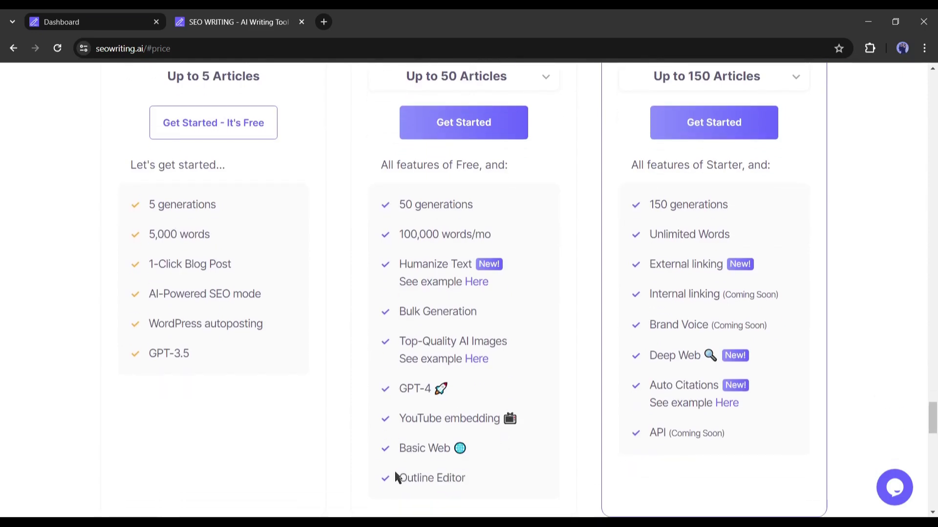
pyautogui.scroll(5, 518, 493)
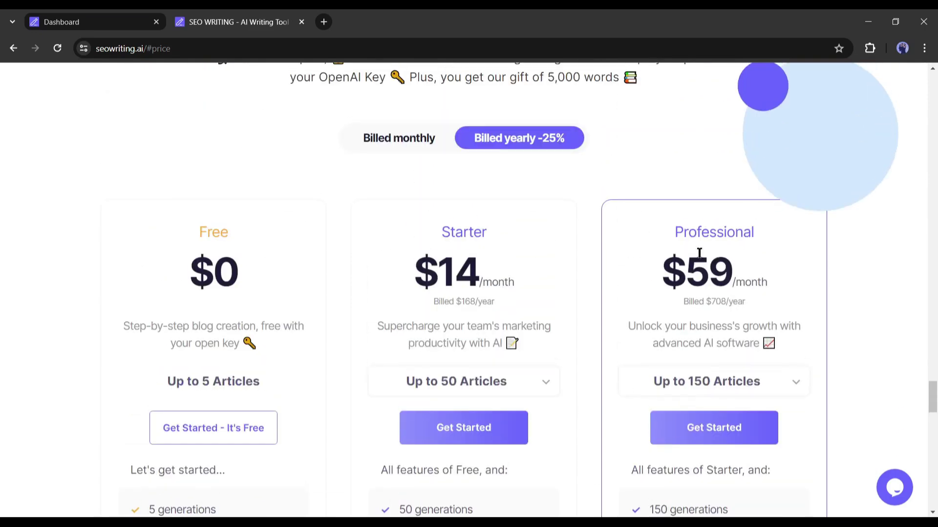
pyautogui.scroll(-2, 675, 283)
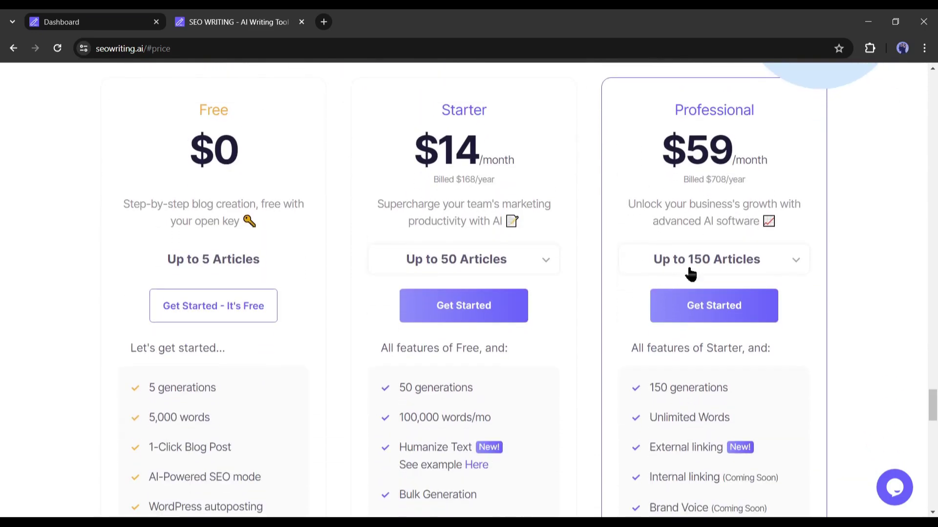
pyautogui.scroll(-3, 675, 264)
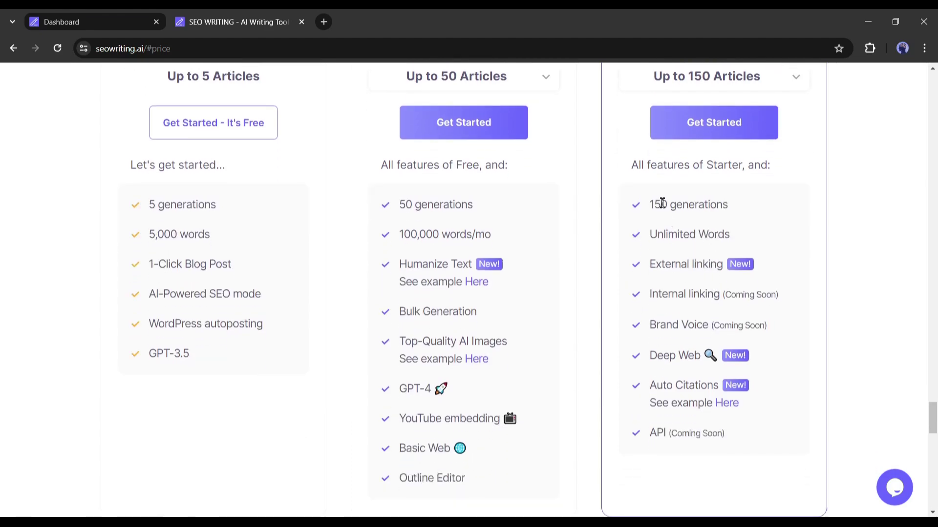
pyautogui.scroll(1, 739, 439)
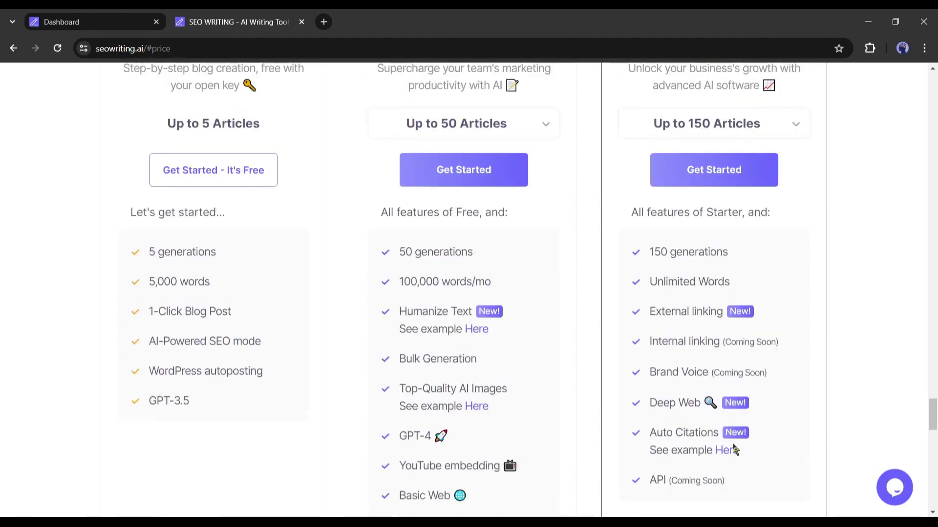
pyautogui.scroll(-3, 731, 444)
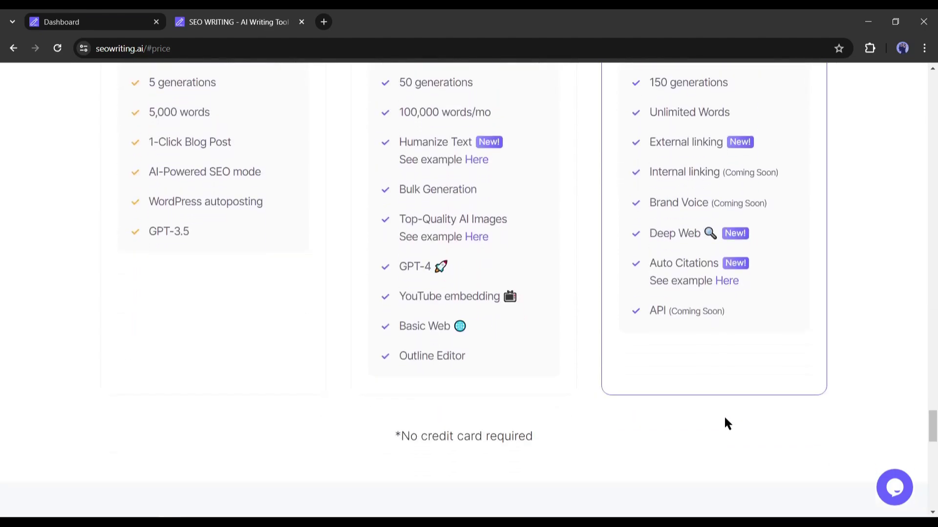
pyautogui.scroll(6, 730, 426)
pyautogui.scroll(1, 725, 419)
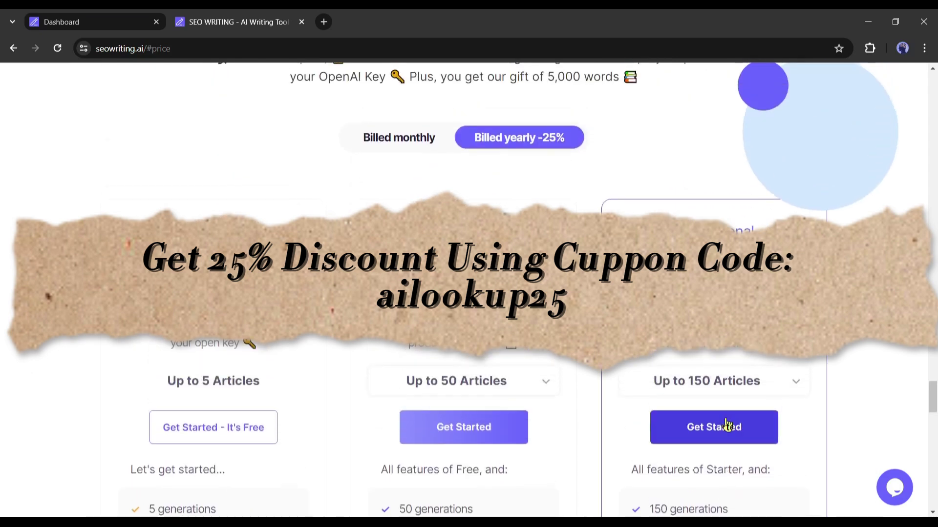
pyautogui.scroll(1, 725, 419)
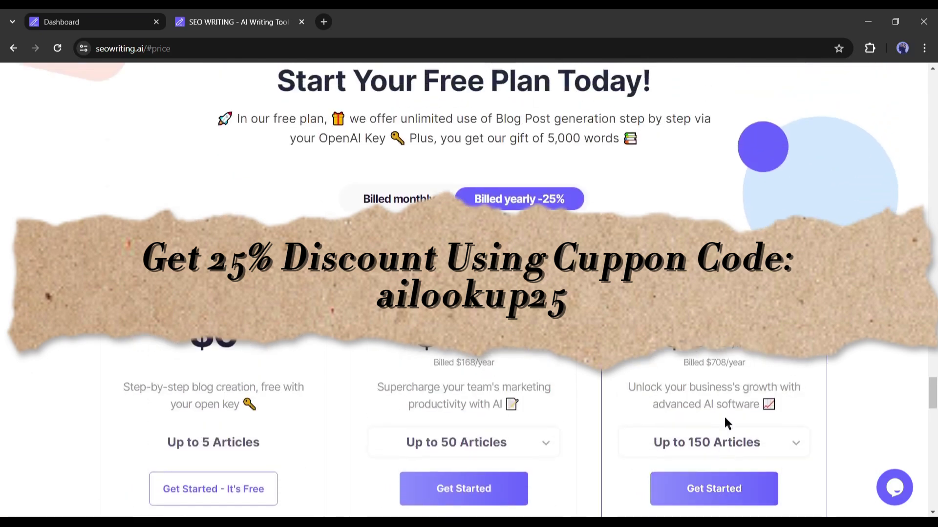
pyautogui.scroll(-2, 725, 419)
pyautogui.scroll(-4, 725, 418)
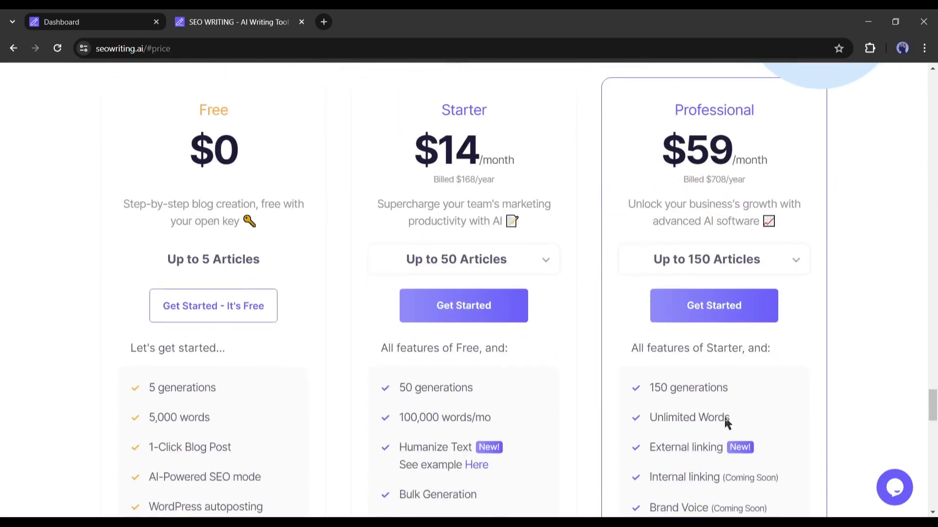
pyautogui.scroll(3, 725, 422)
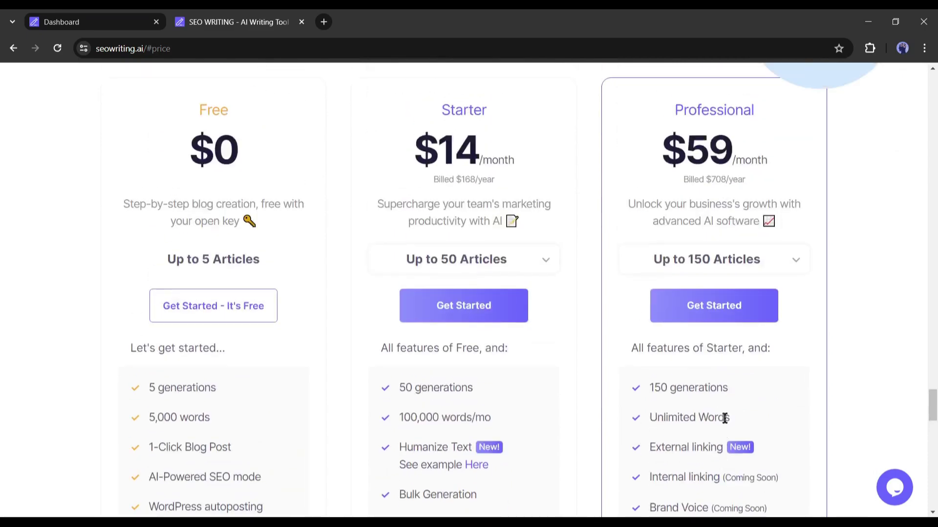